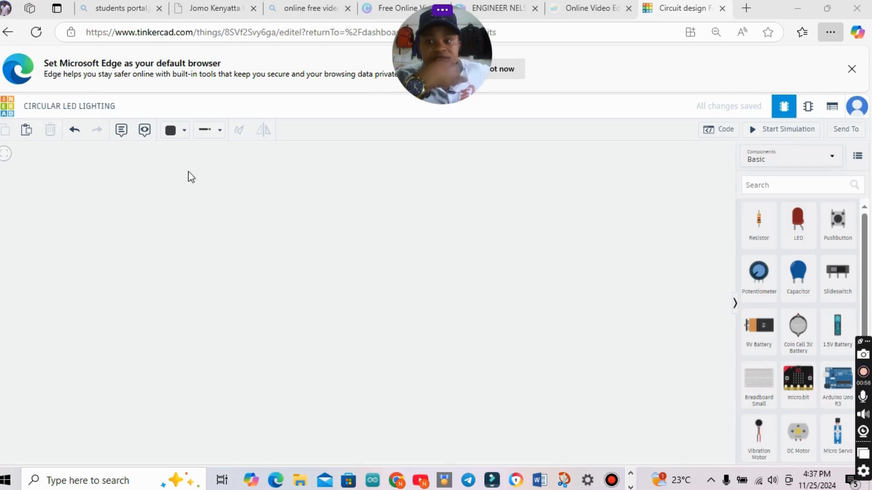
Place an Arduino Uno R3 in the workspace and a small breadboard to its right.
left_click(119, 107)
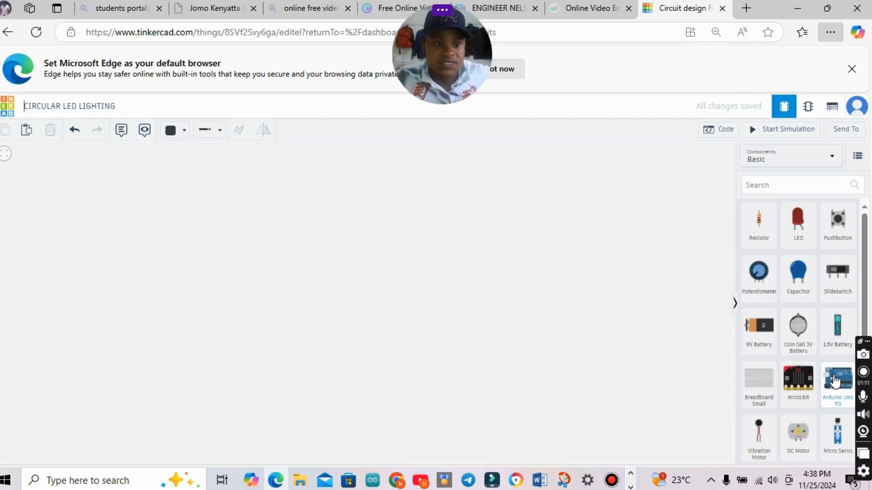
left_click_drag(836, 381, 160, 238)
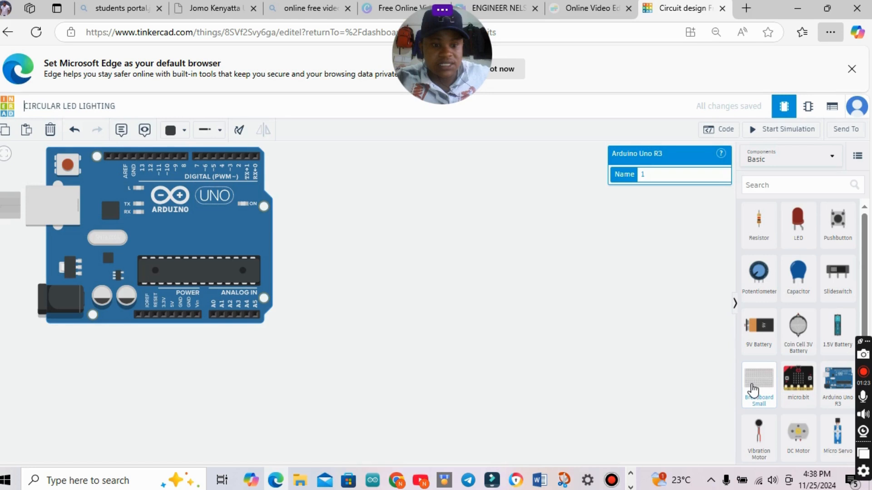
left_click_drag(752, 389, 471, 254)
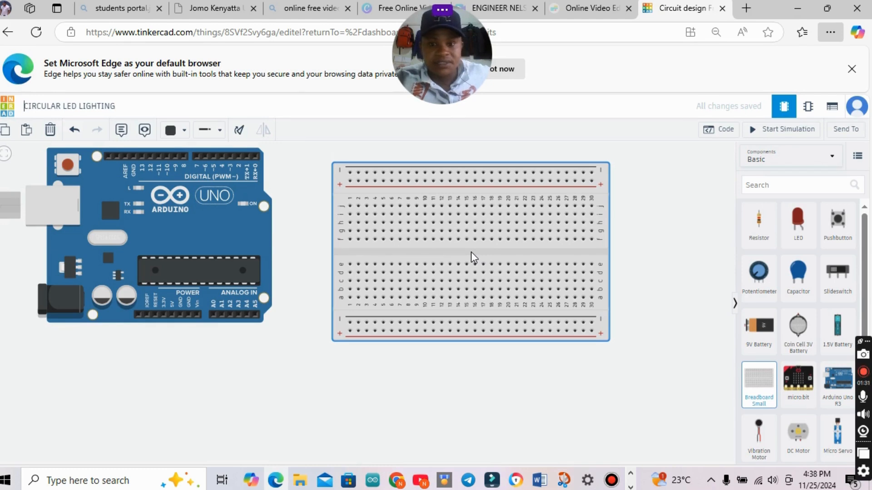
left_click(471, 252)
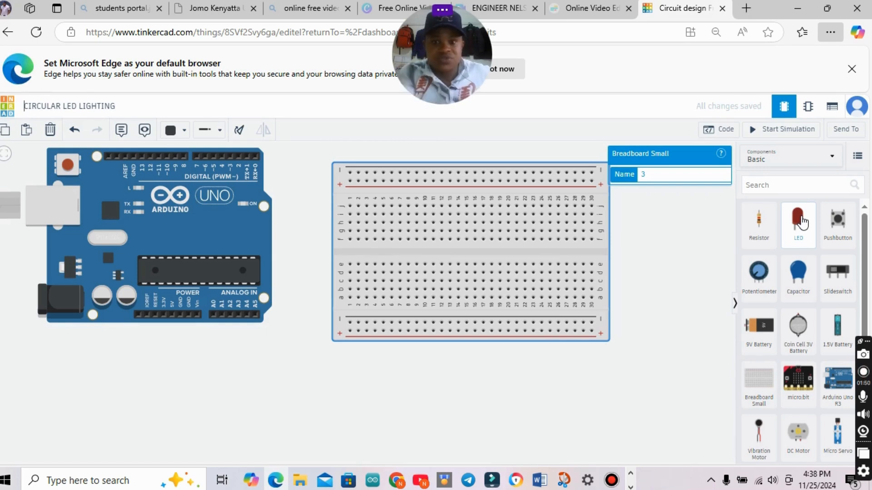
Add six red LEDs to the breadboard in a rough ring, three along the upper part, two below and one on the left.
left_click(802, 222)
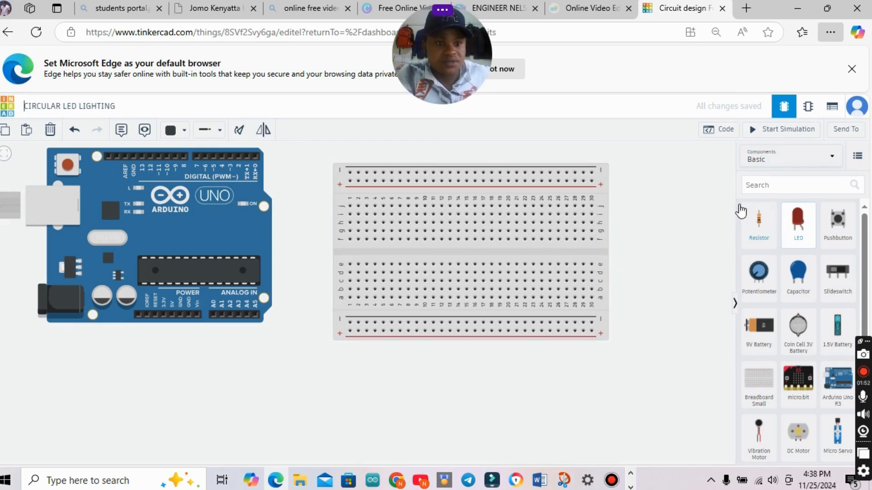
left_click(453, 192)
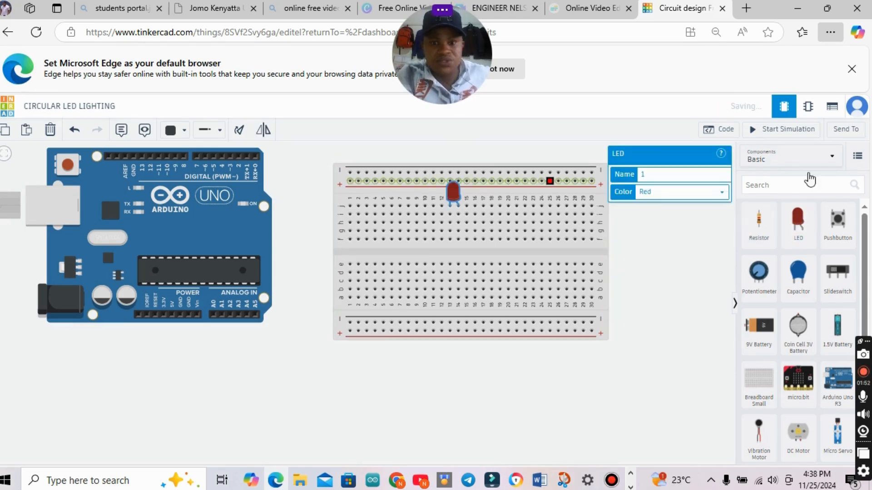
left_click(800, 234)
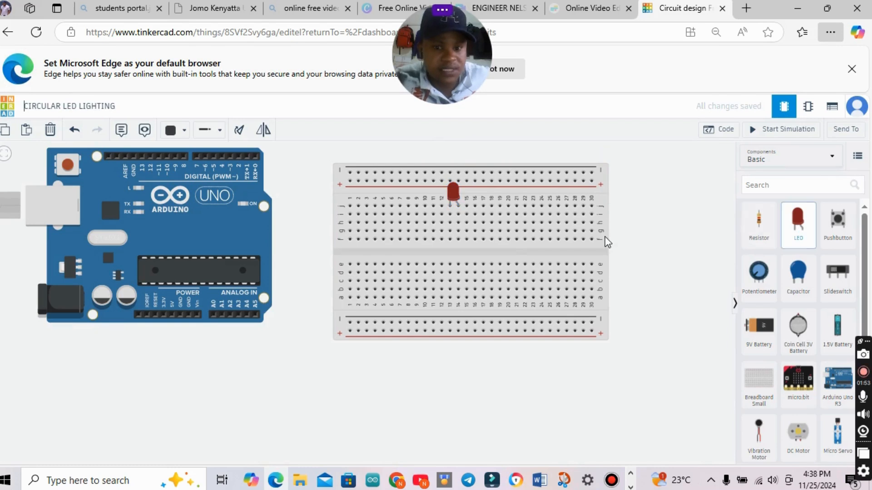
left_click(486, 208)
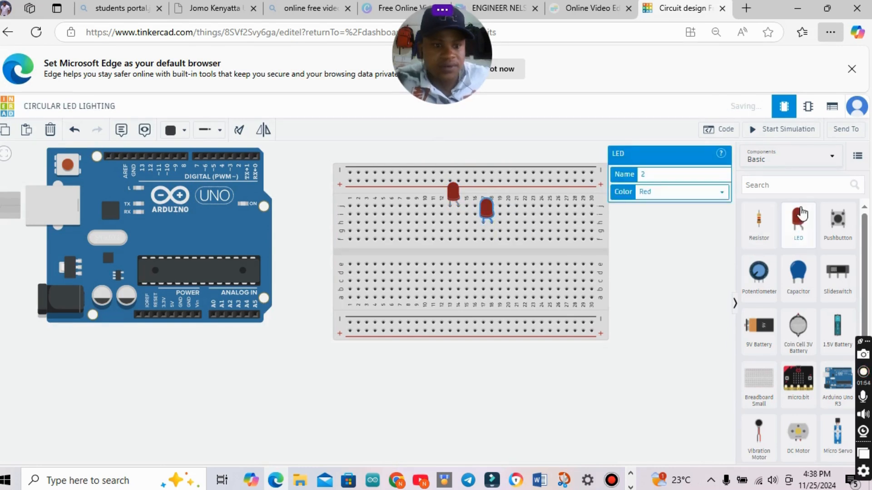
left_click(800, 213)
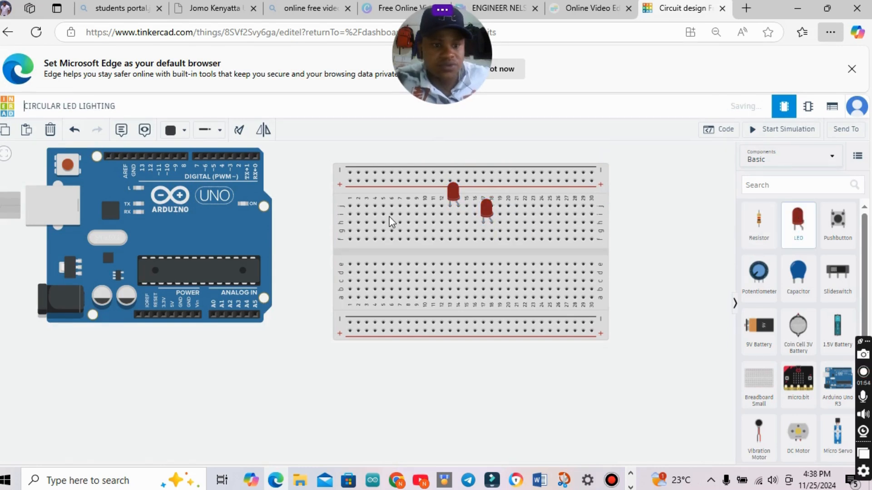
left_click(410, 193)
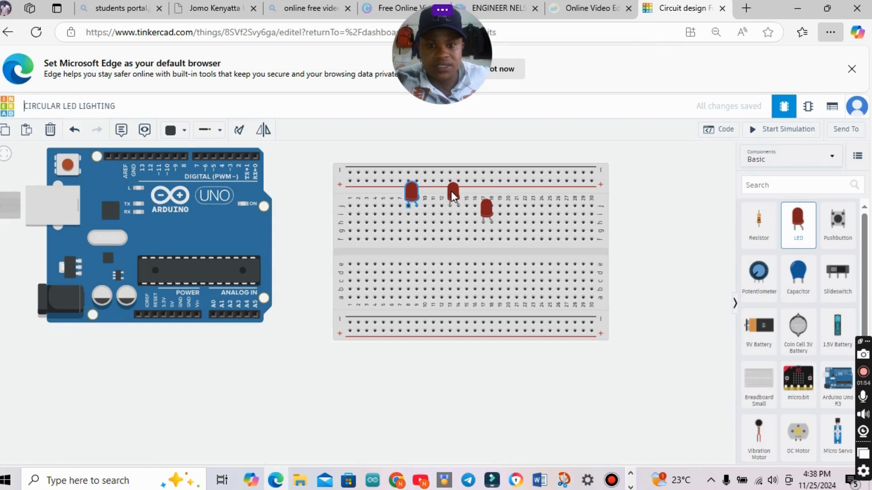
left_click(461, 252)
left_click(414, 265)
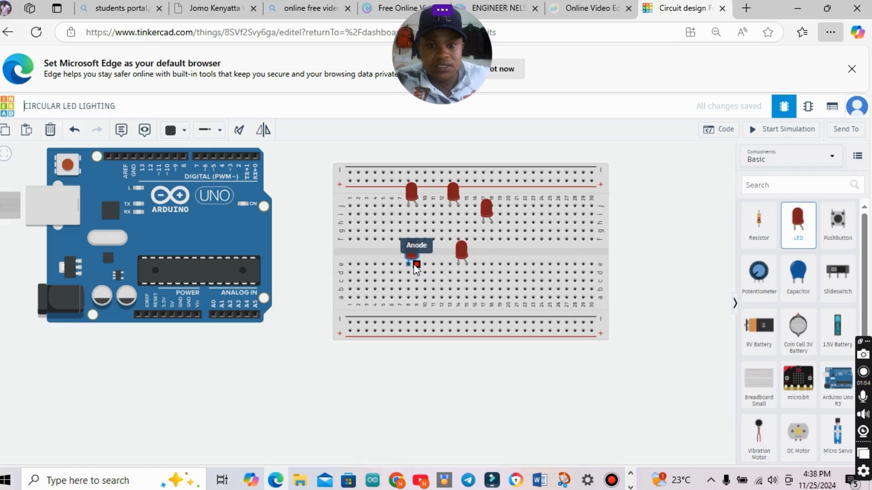
left_click(401, 231)
Shift the two lower LEDs to columns 9–10 and 16–17 and the leftmost LED to columns 6–7 to round out the ring.
left_click_drag(460, 248, 477, 256)
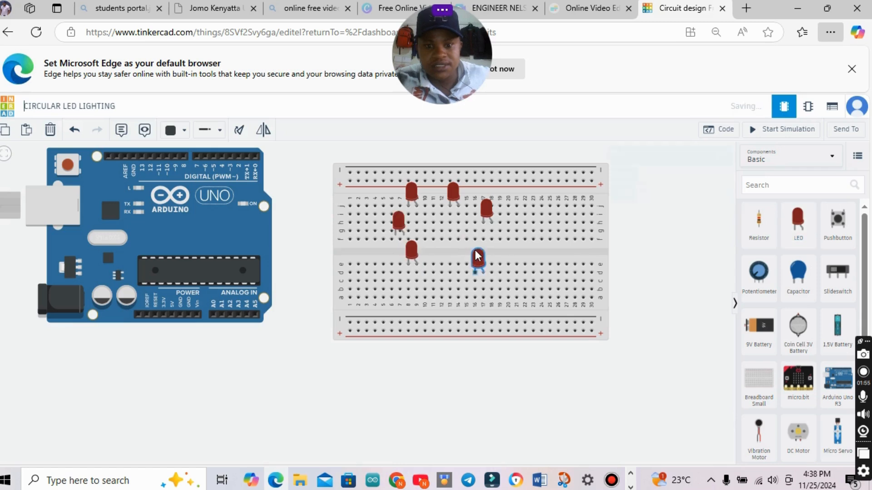
left_click_drag(411, 249, 420, 258)
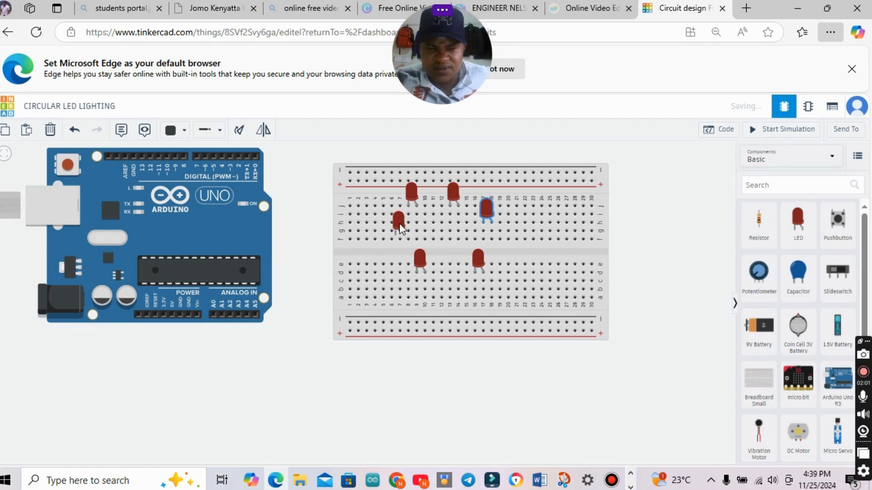
left_click(400, 228)
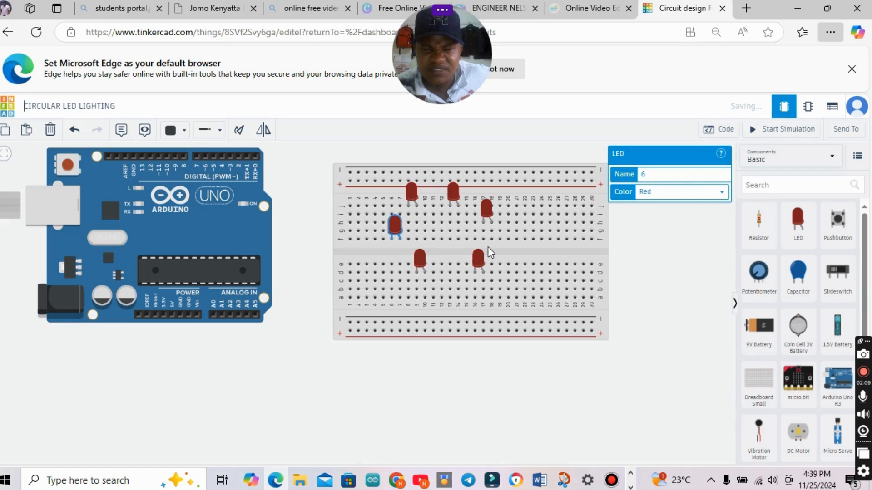
left_click(634, 245)
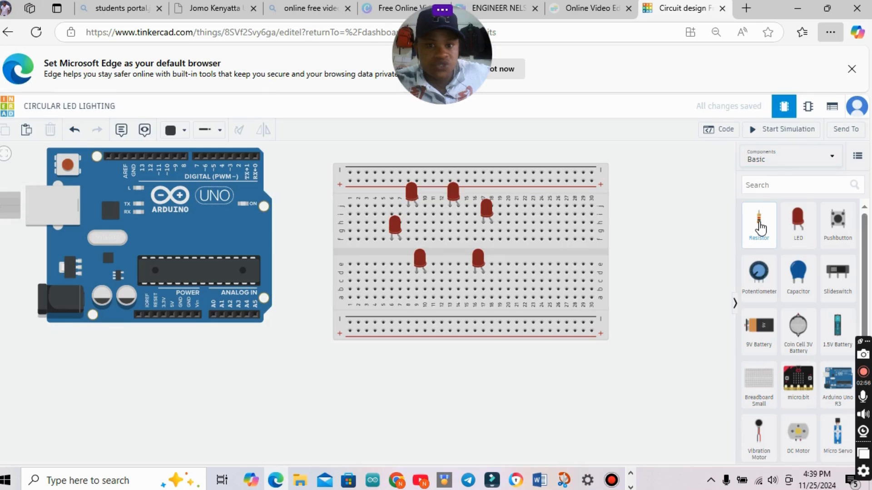
Add a vertical resistor to the right of the breadboard.
left_click_drag(761, 227, 638, 182)
left_click(651, 228)
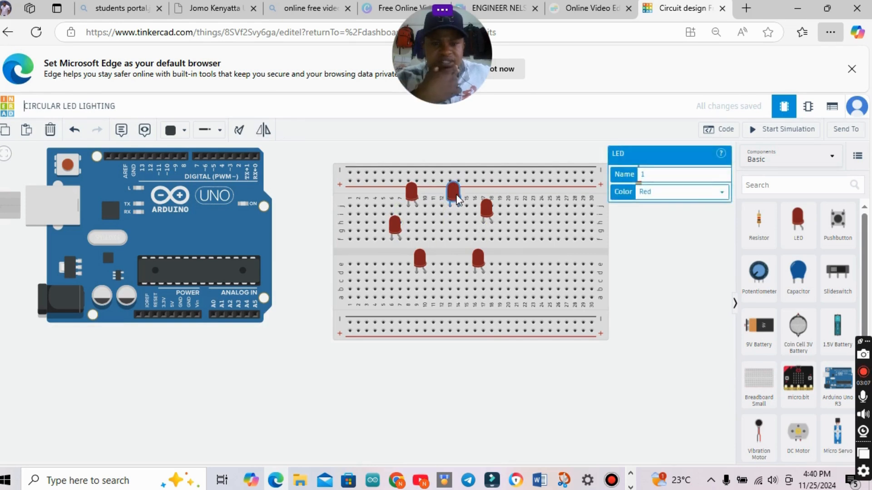
Set the upper LED at columns 13–14 to blue and the LED at columns 17–18 to green.
left_click(722, 191)
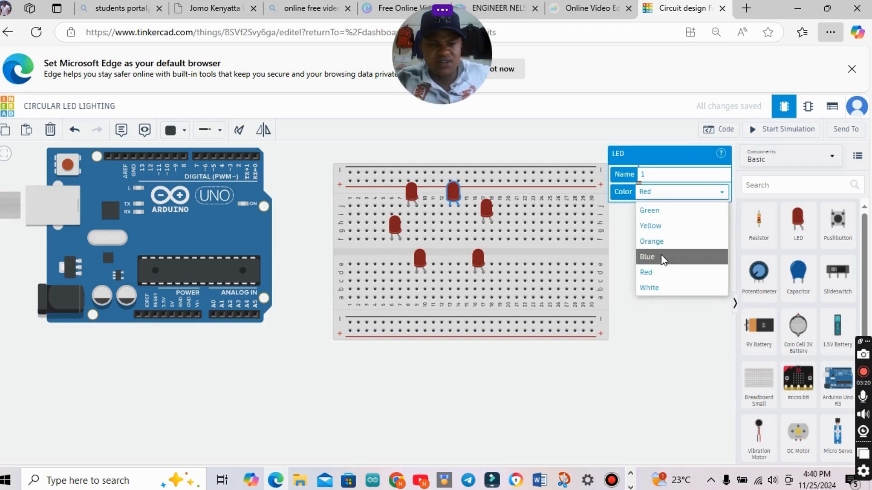
left_click(661, 256)
left_click(487, 209)
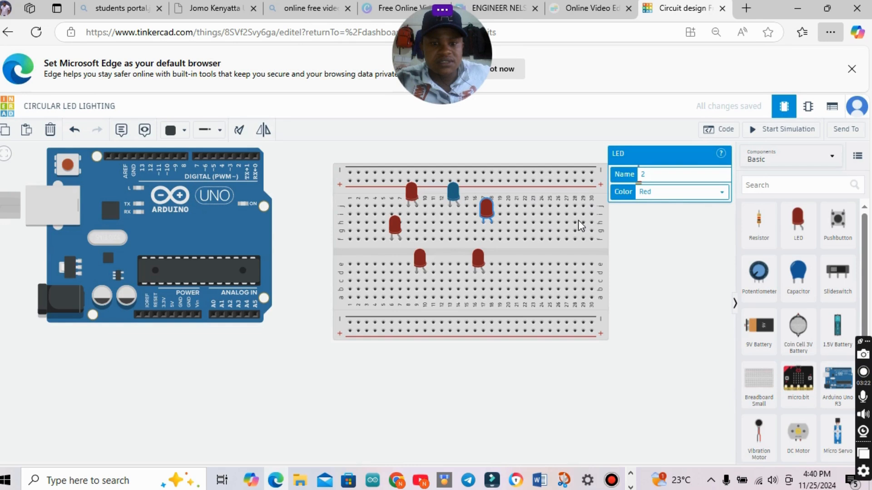
left_click(680, 192)
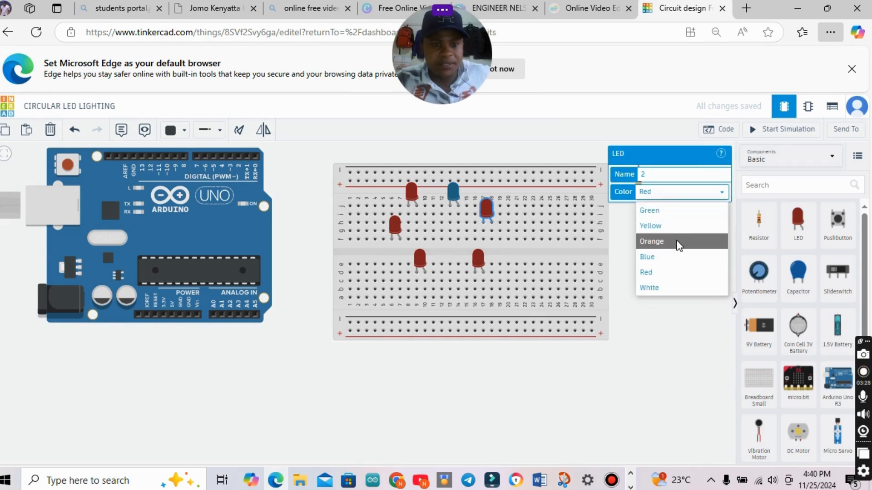
left_click(673, 215)
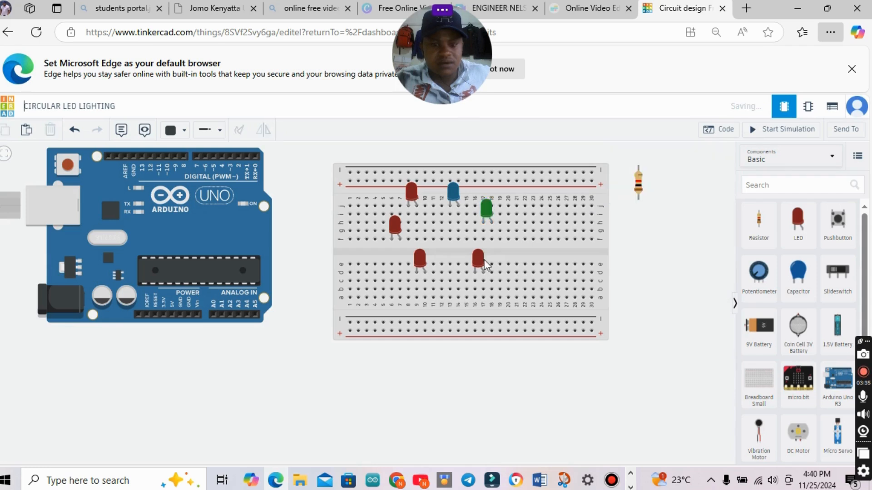
Set the lower LED at columns 16–17 to yellow, the one at columns 9–10 to blue and the leftmost LED to green.
left_click(479, 260)
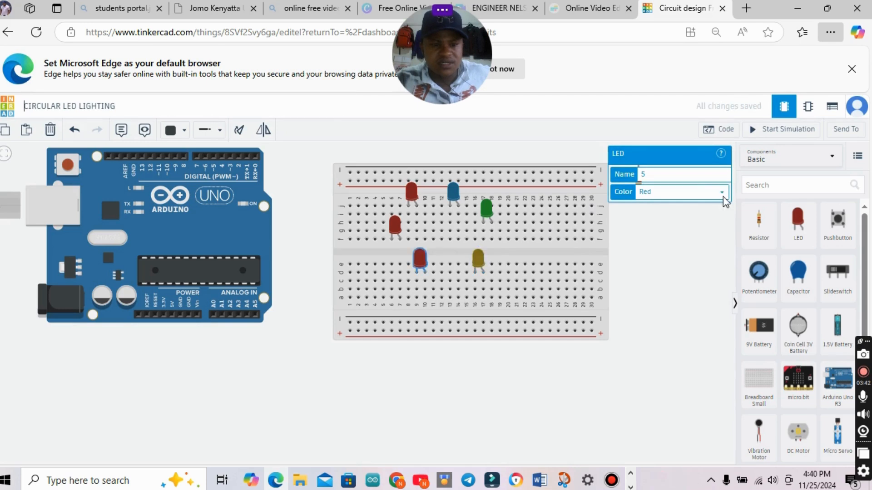
left_click(722, 195)
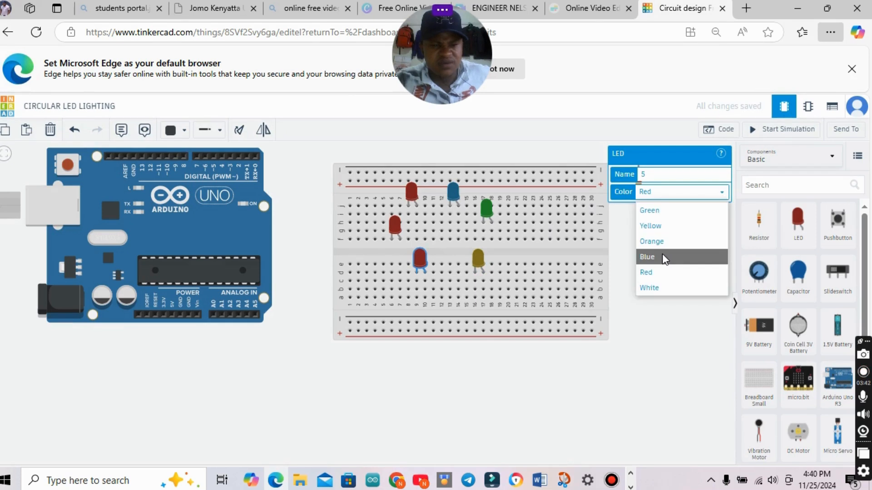
left_click(662, 256)
left_click(398, 225)
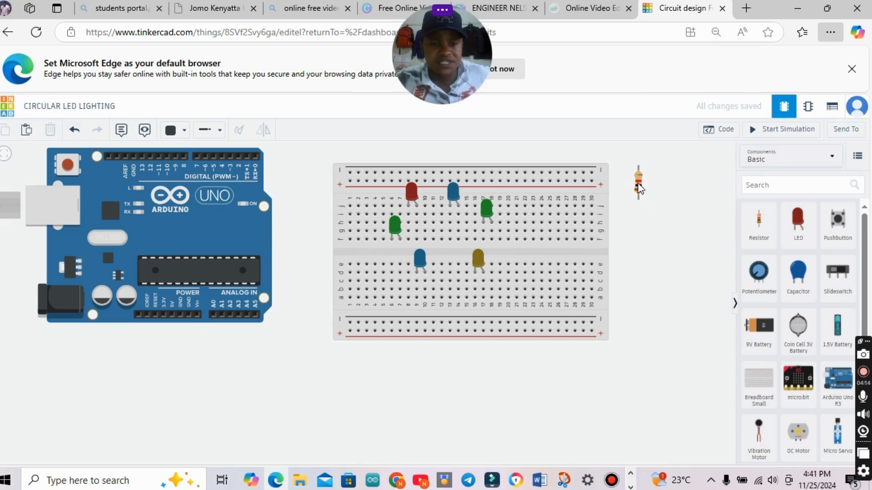
Set the resistor's resistance to 220 Ω.
left_click(639, 188)
left_click(671, 191)
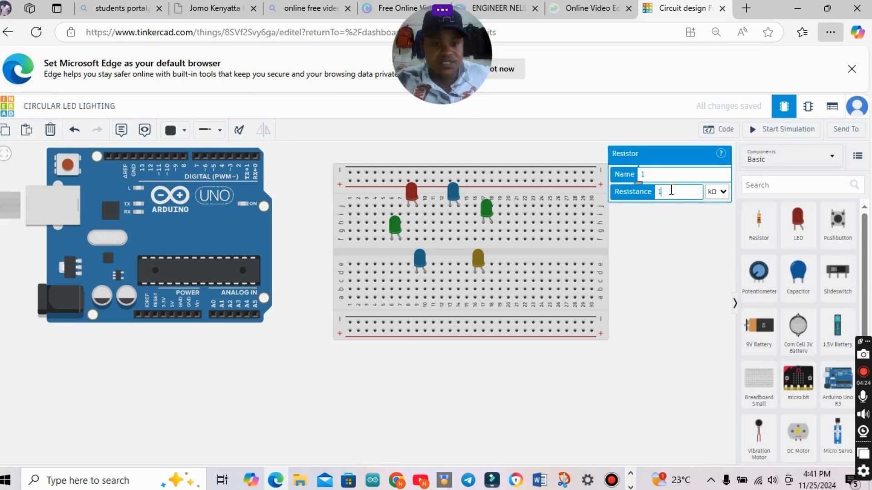
type("2")
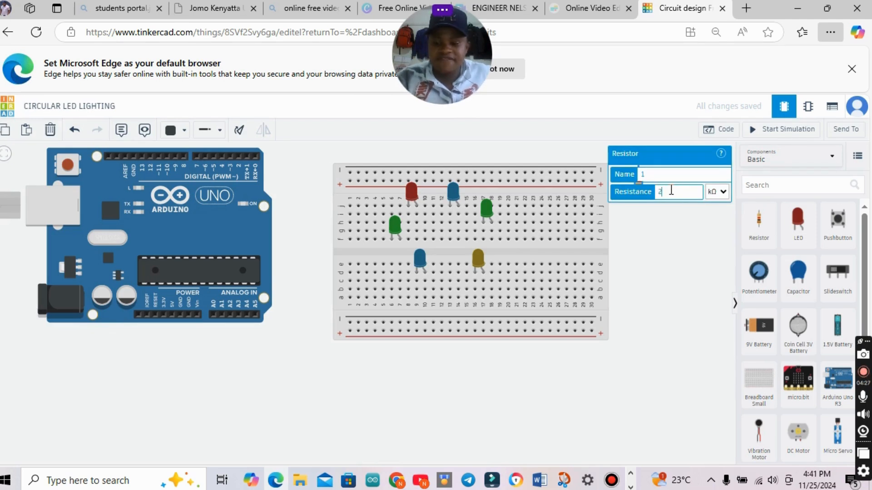
type("20")
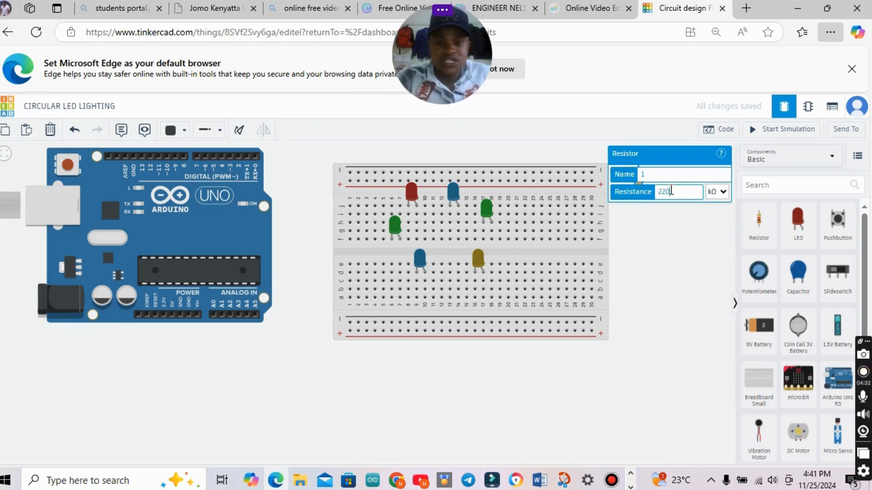
left_click(726, 192)
left_click(715, 203)
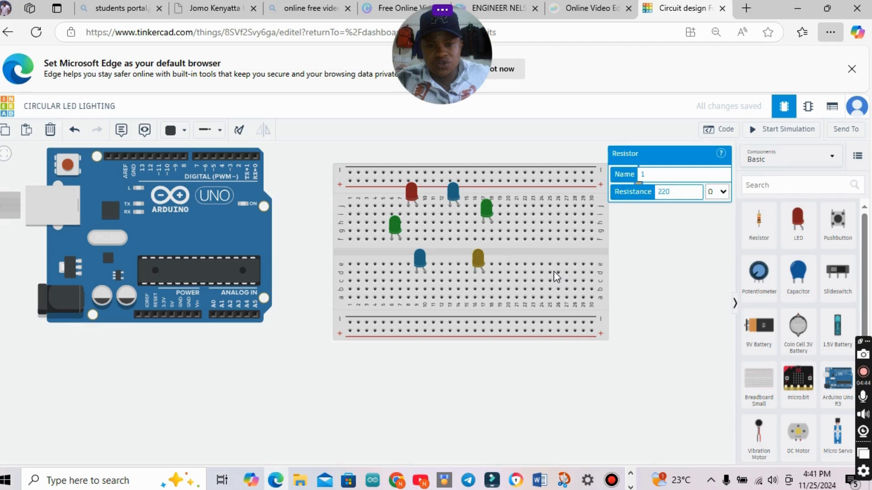
Move the resistor to column 6 at the lower negative rail and wire the leftmost green LED's cathode across the gap to row e.
left_click(557, 256)
left_click_drag(557, 256, 390, 322)
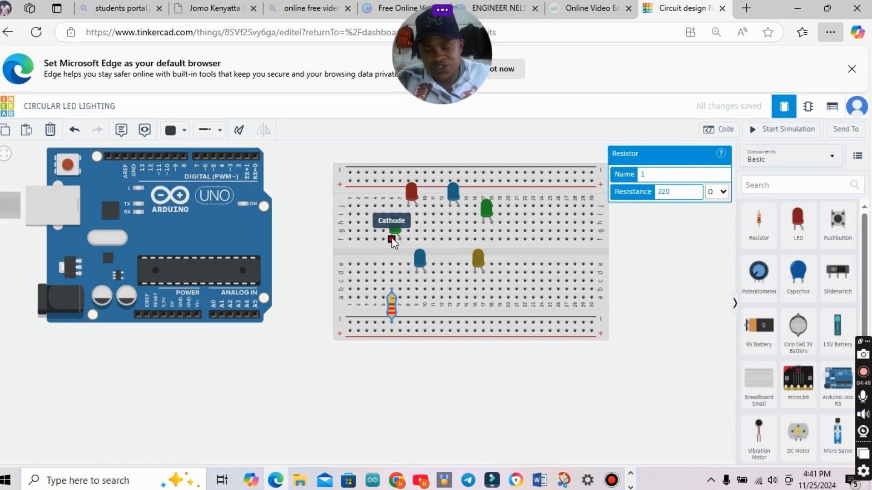
left_click(392, 238)
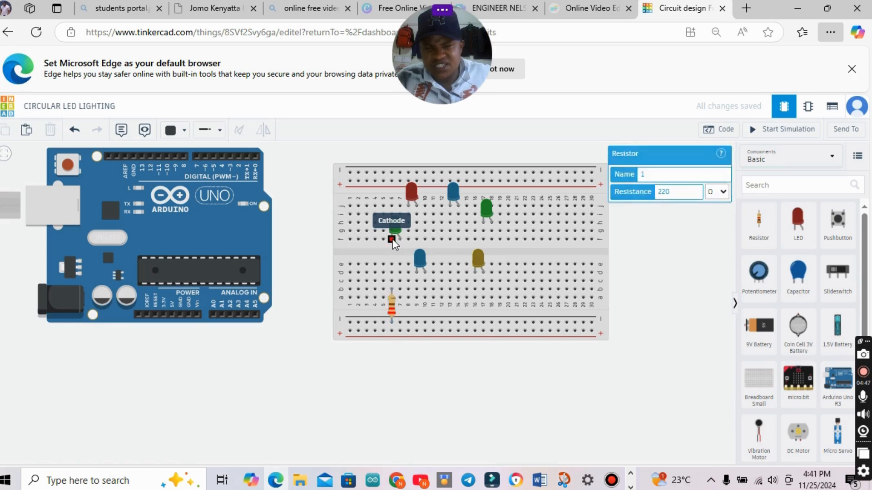
left_click(394, 266)
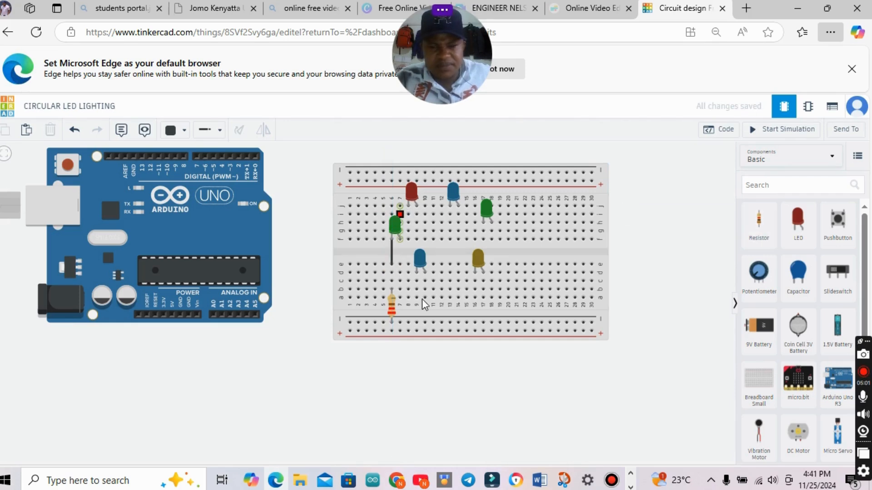
Paste three copies of the 220 Ω resistor into columns 9, 16 and 19, aligned with the first one at the lower negative rail.
key("ctrl+v")
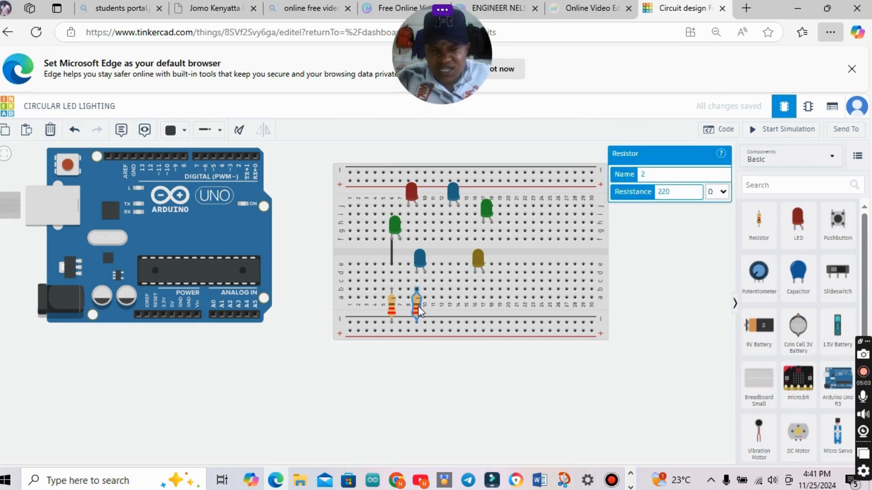
left_click(417, 311)
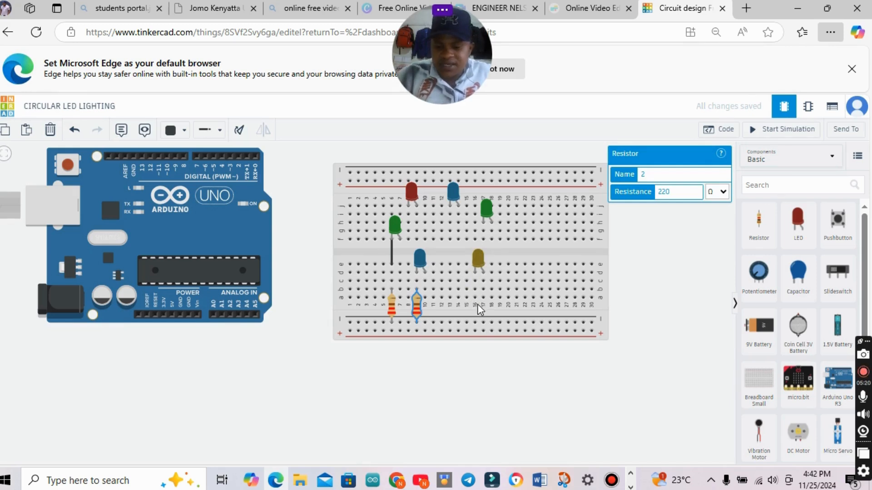
key("ctrl+v")
left_click(476, 322)
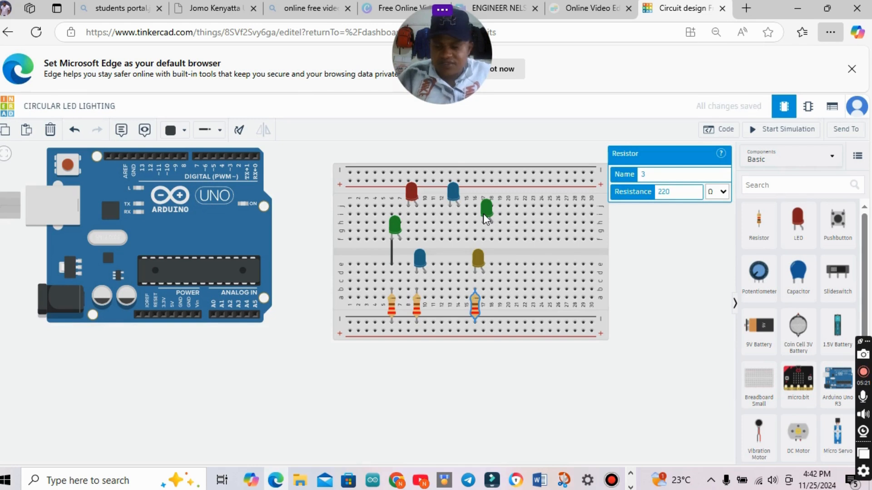
key("ctrl+v")
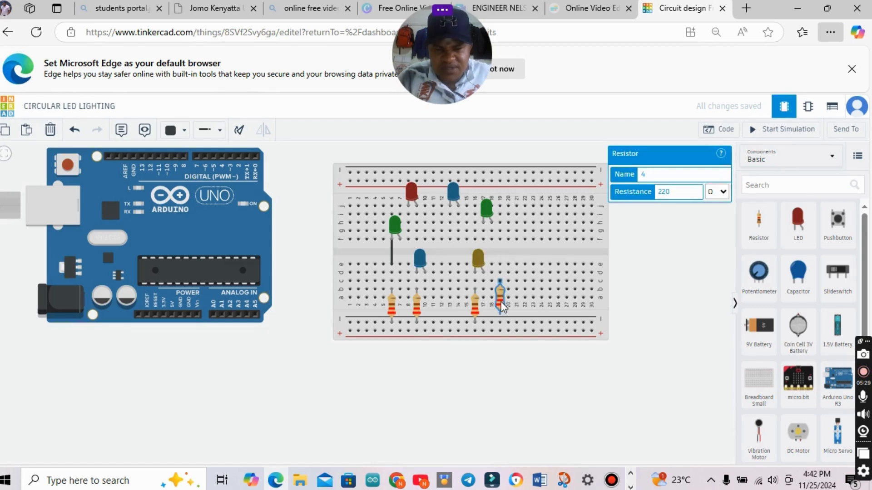
left_click(500, 302)
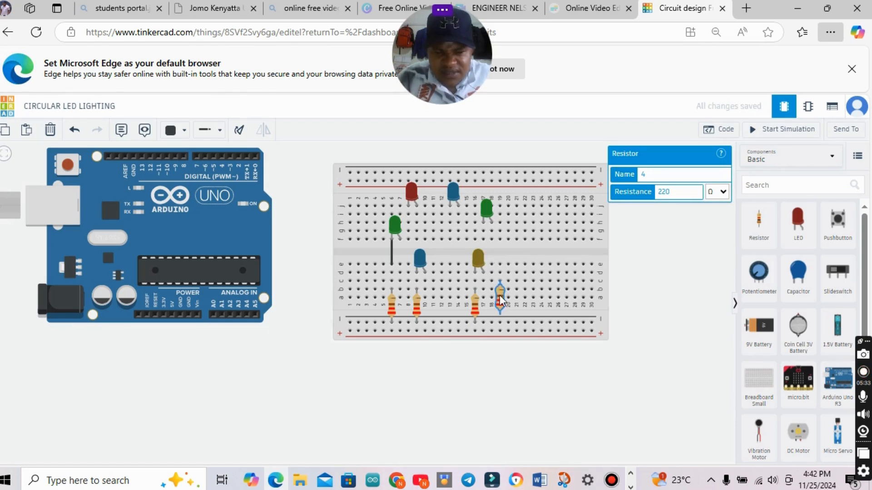
left_click_drag(499, 295, 500, 303)
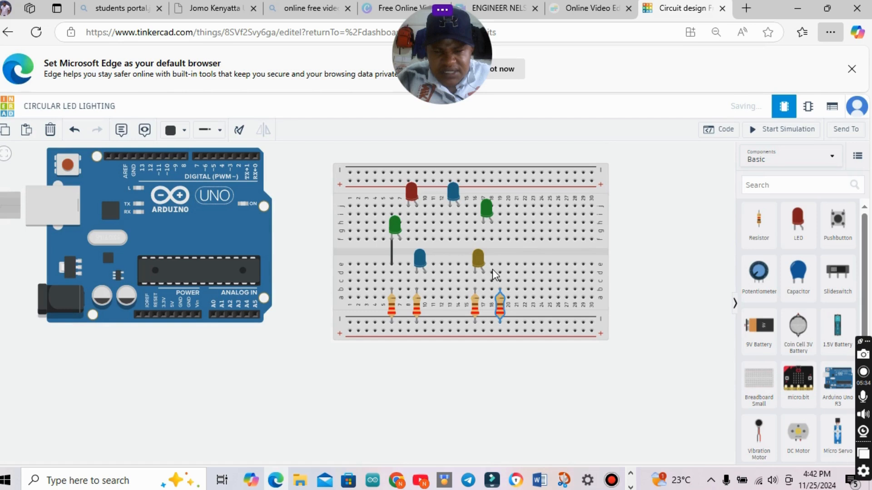
Wire the upper-half green LED's cathode at column 17, row f, across the gap to column 19, row e.
left_click(483, 239)
left_click(483, 248)
left_click(504, 247)
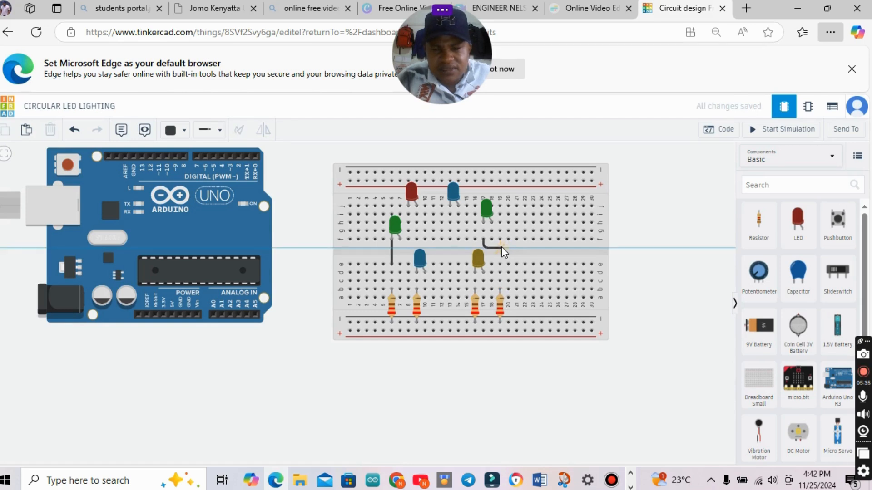
left_click(500, 264)
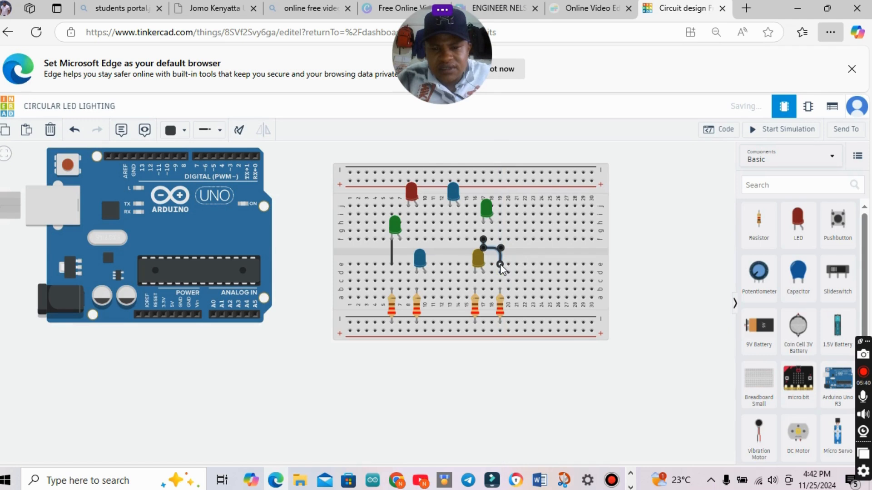
key("Escape")
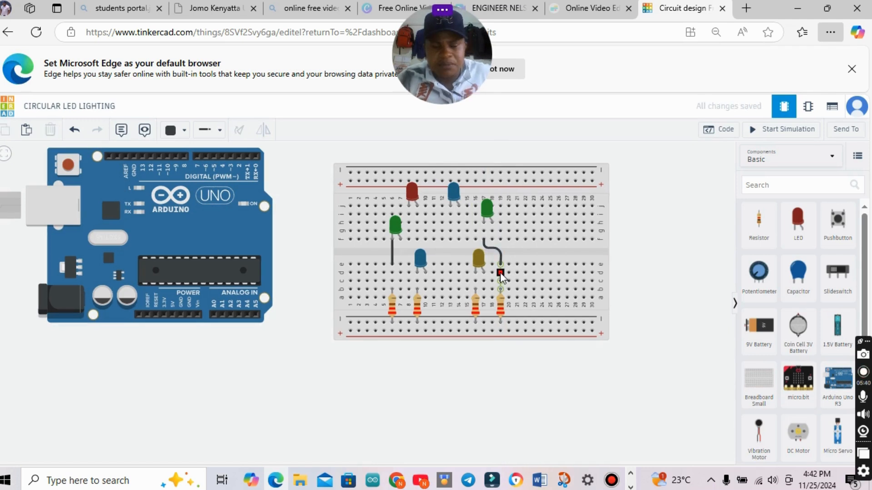
Paste a 220 Ω resistor at column 13 on the lower negative rail and wire the upper blue LED's cathode across the gap to row e.
key("ctrl+v")
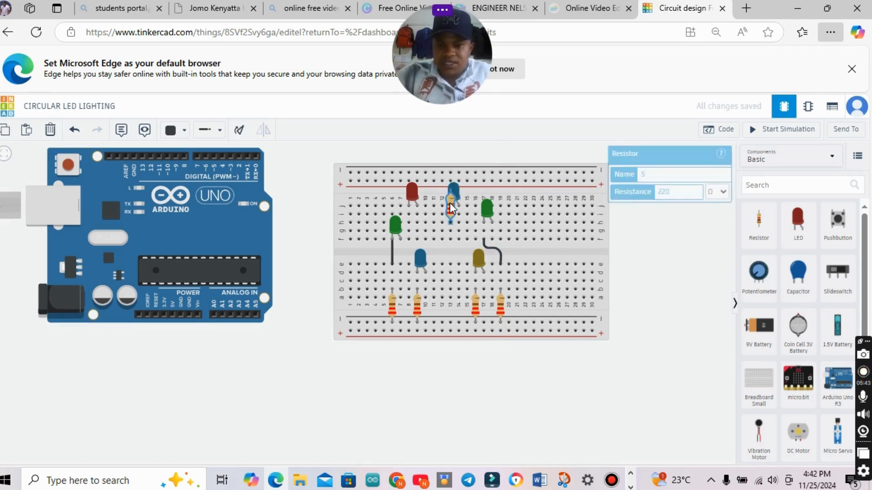
left_click(451, 304)
left_click(450, 239)
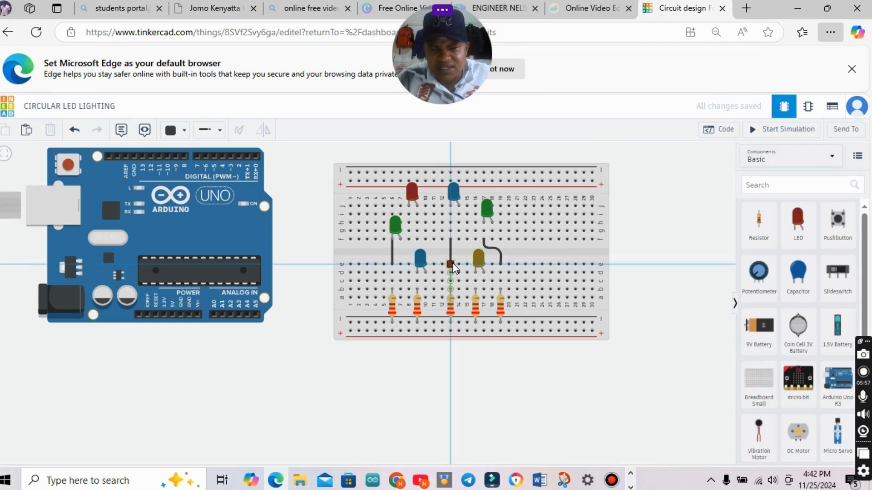
left_click(452, 263)
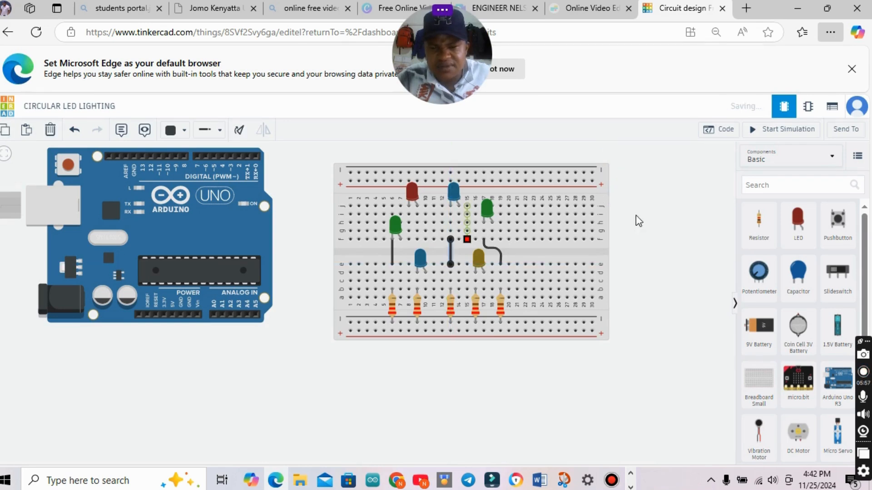
Paste a 220 Ω resistor at column 8 on the lower negative rail and wire the red LED's cathode across the gap to row e.
key("ctrl+v")
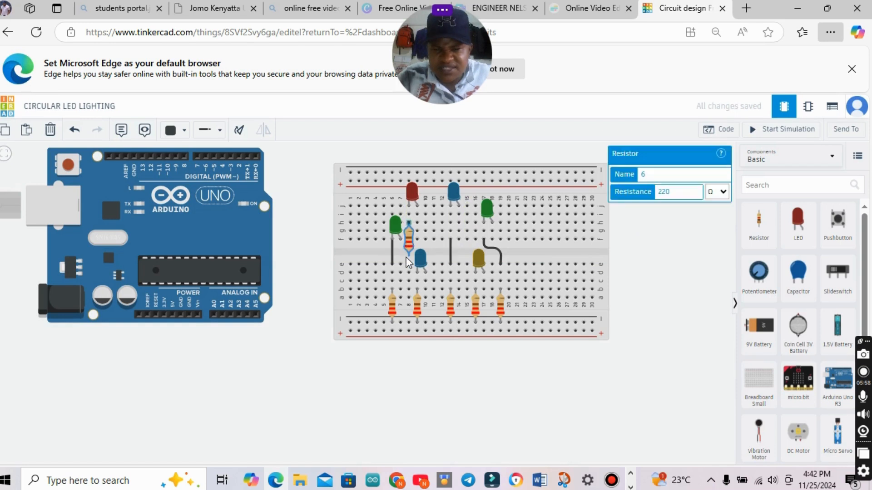
left_click_drag(409, 301, 410, 305)
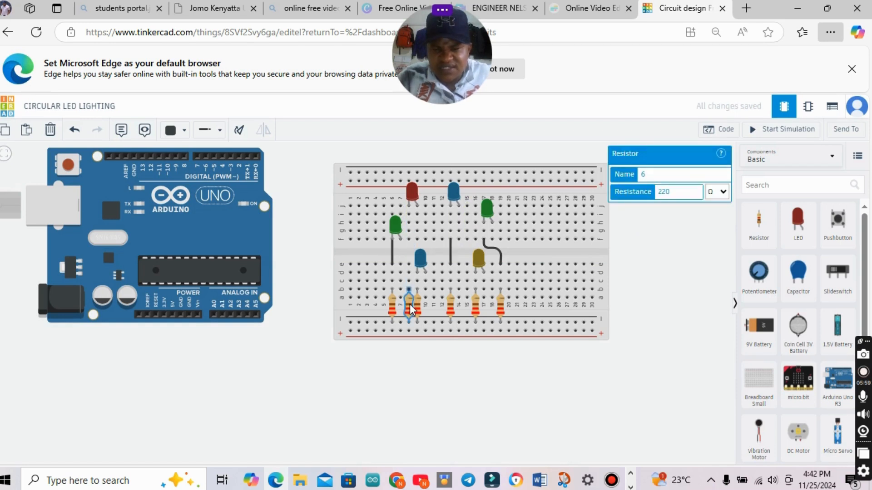
left_click(408, 232)
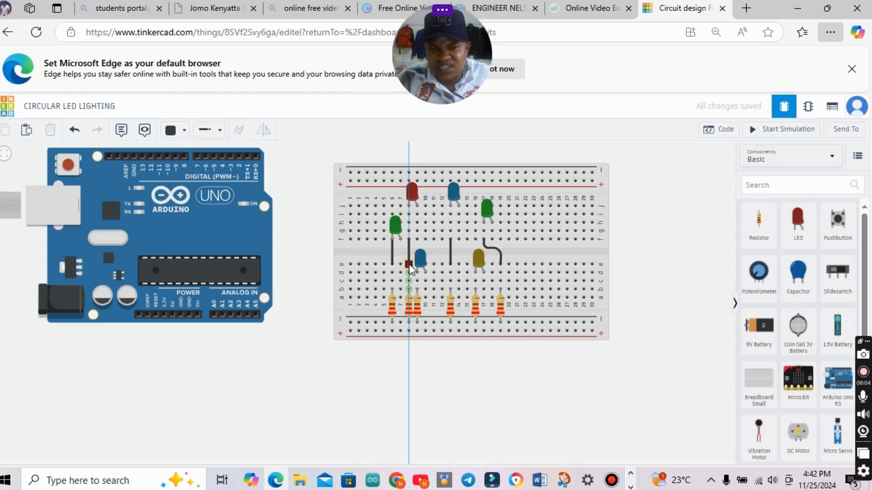
left_click(410, 264)
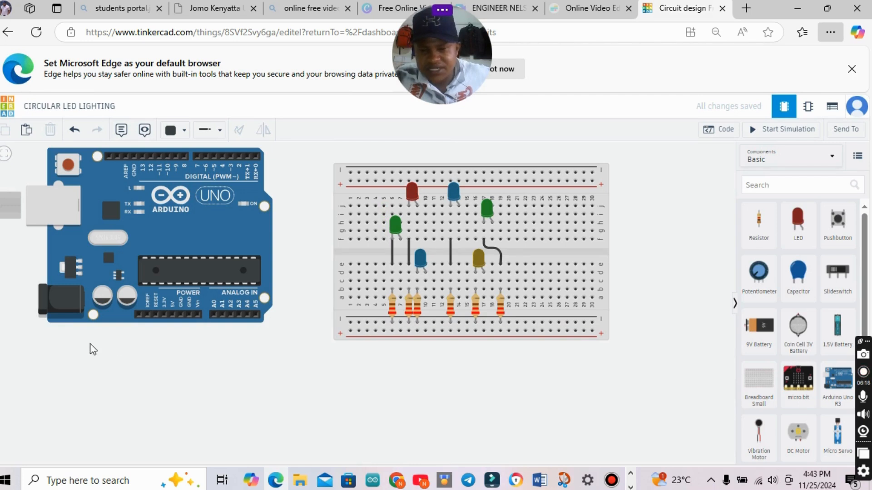
Wire the Arduino's power-side GND pin to the breadboard's lower negative rail and straighten the wire's bend beside the board.
left_click(189, 315)
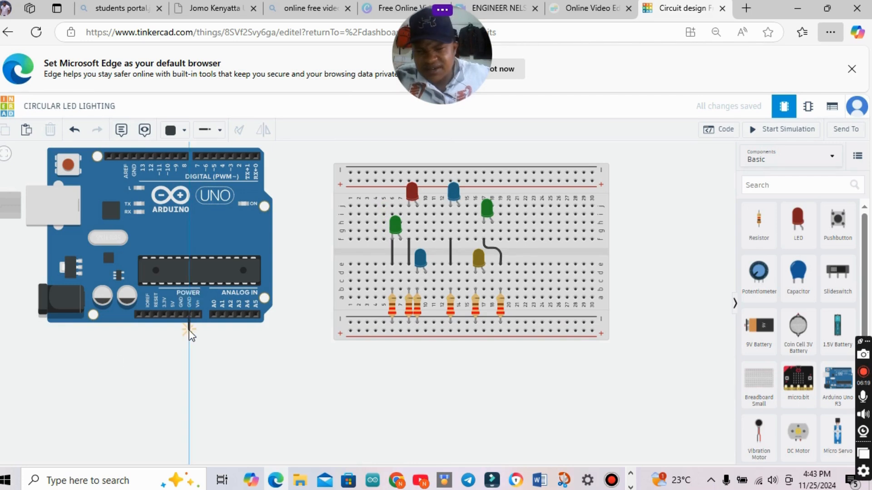
left_click(190, 331)
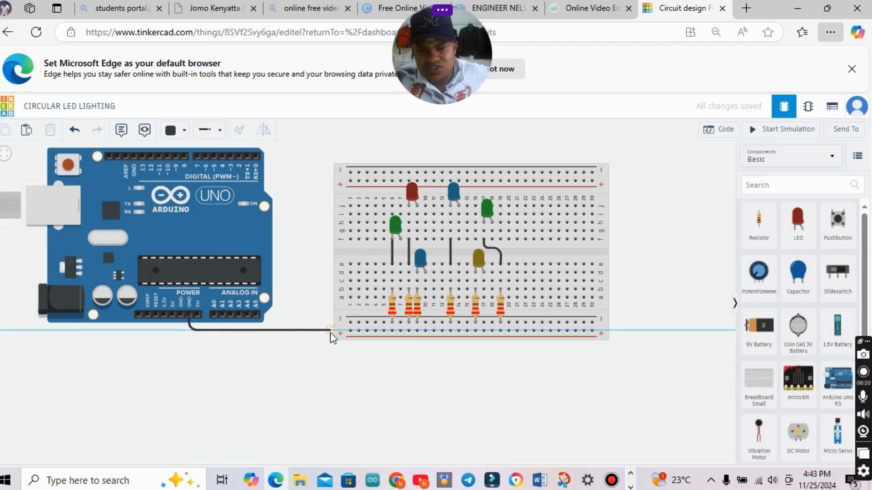
left_click(330, 331)
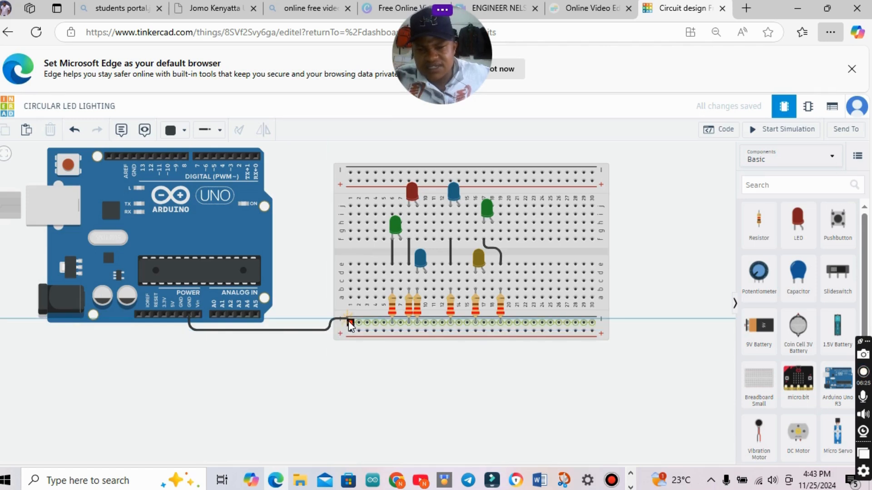
left_click(349, 321)
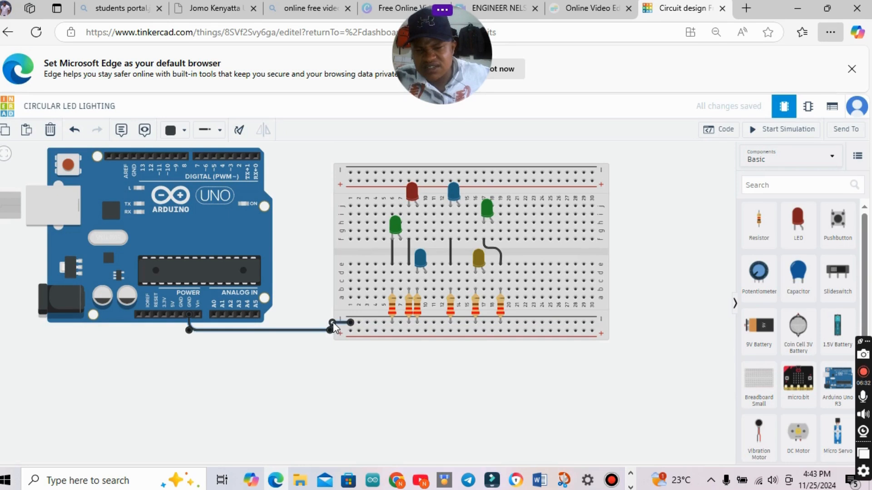
left_click_drag(333, 323, 333, 325)
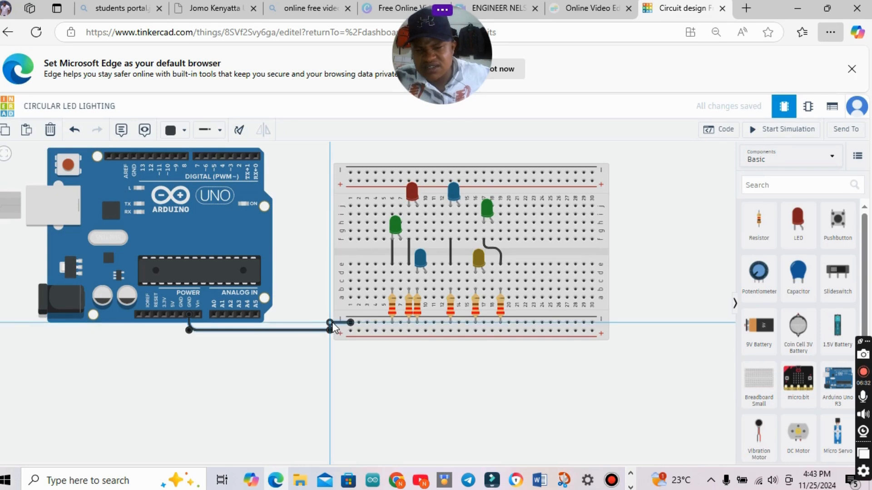
left_click(304, 318)
Wire the Arduino's 5V pin to the breadboard's lower positive rail and colour the wire red.
left_click(172, 315)
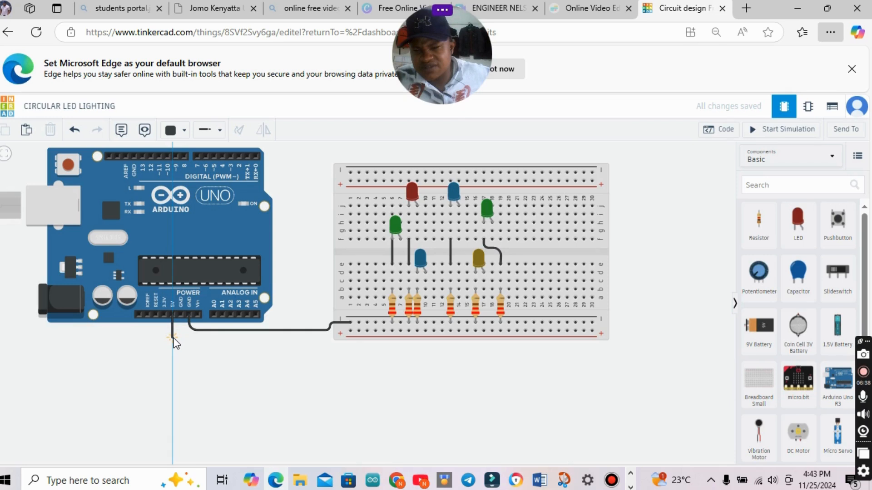
left_click(173, 338)
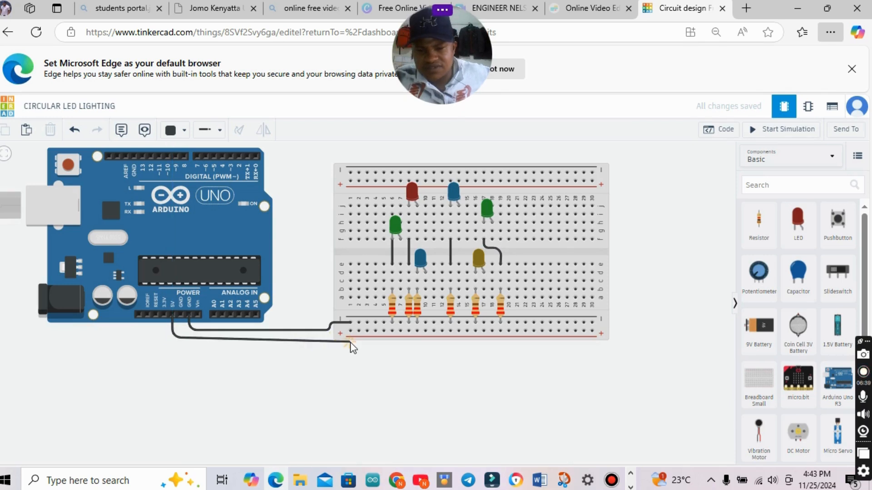
left_click(350, 342)
left_click(350, 332)
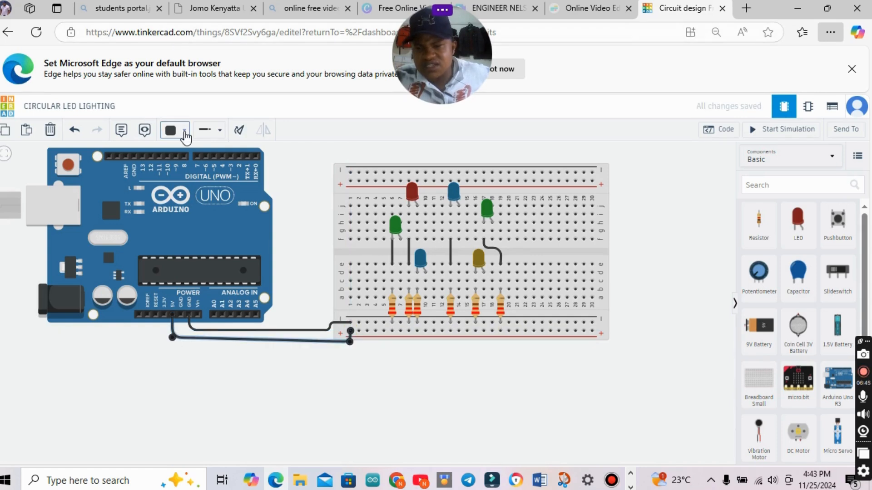
left_click(184, 132)
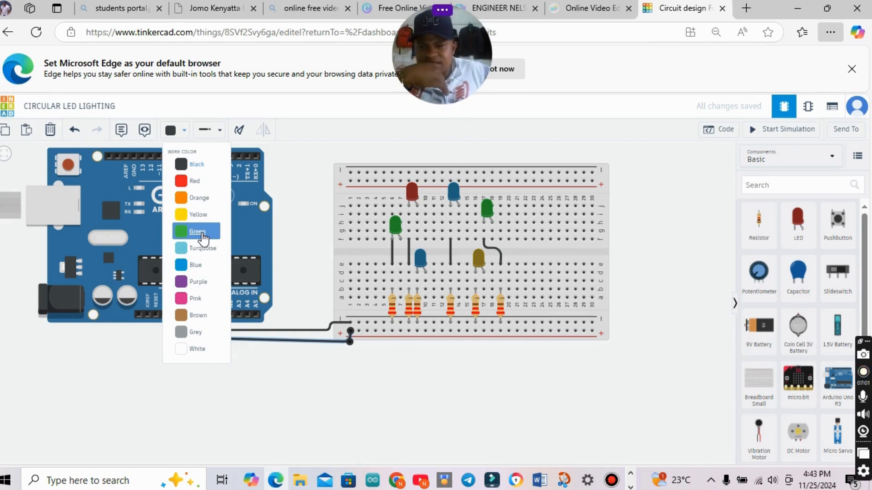
left_click(207, 186)
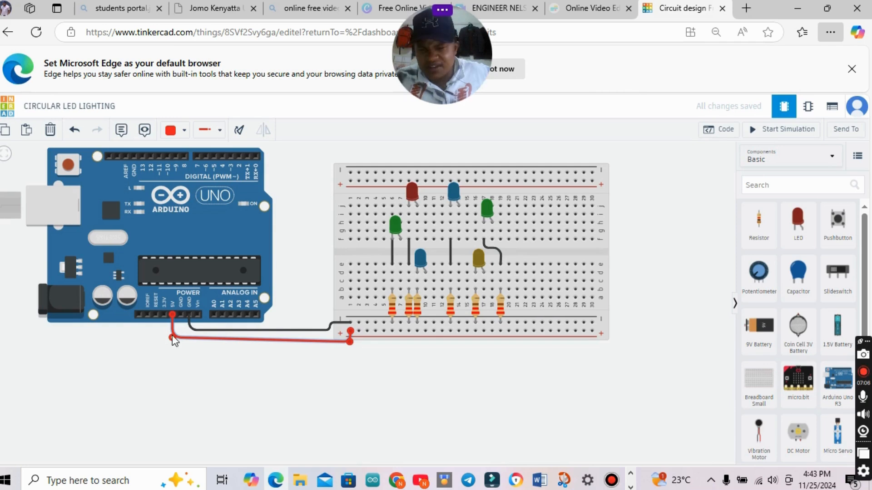
Align the red 5V wire's bend below the Arduino so its long segment runs horizontally to the breadboard.
left_click_drag(172, 337, 173, 330)
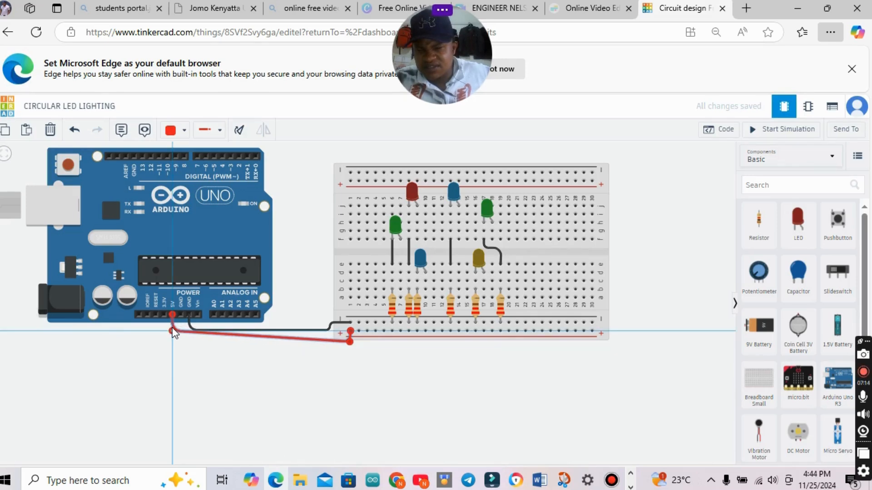
left_click_drag(172, 331, 170, 342)
left_click_drag(170, 342, 172, 341)
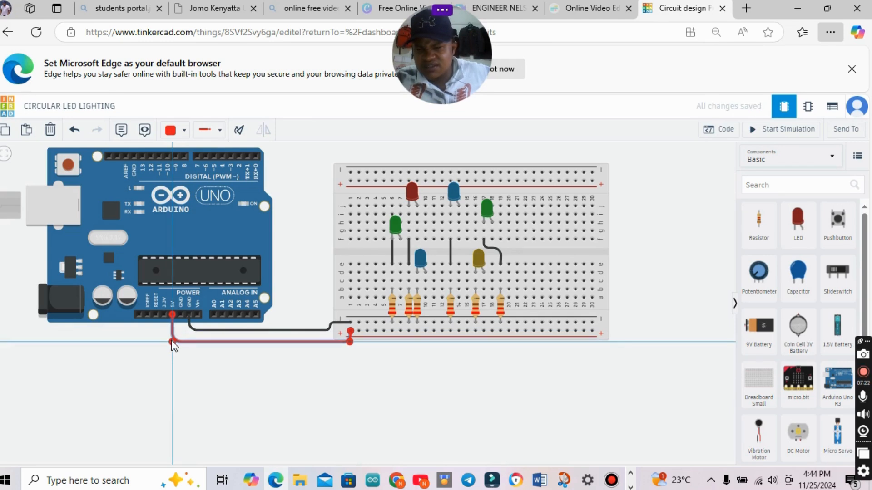
left_click(413, 353)
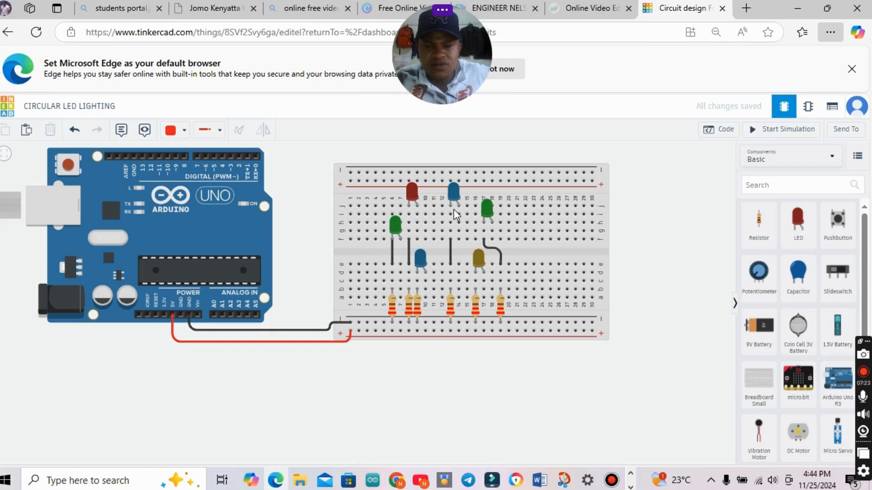
Wire the red LED's anode at column 9, row i, to Arduino pin 13, routing the red wire around above the Arduino.
scroll(454, 210, "up", 1)
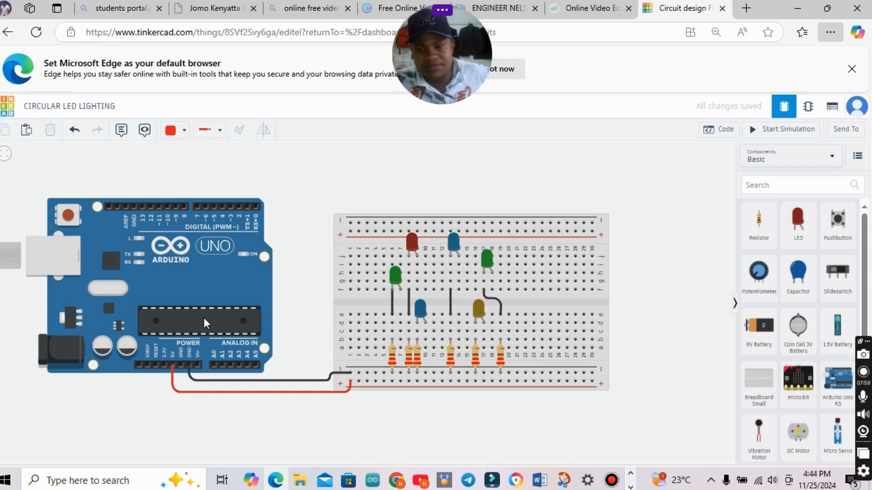
left_click(248, 208)
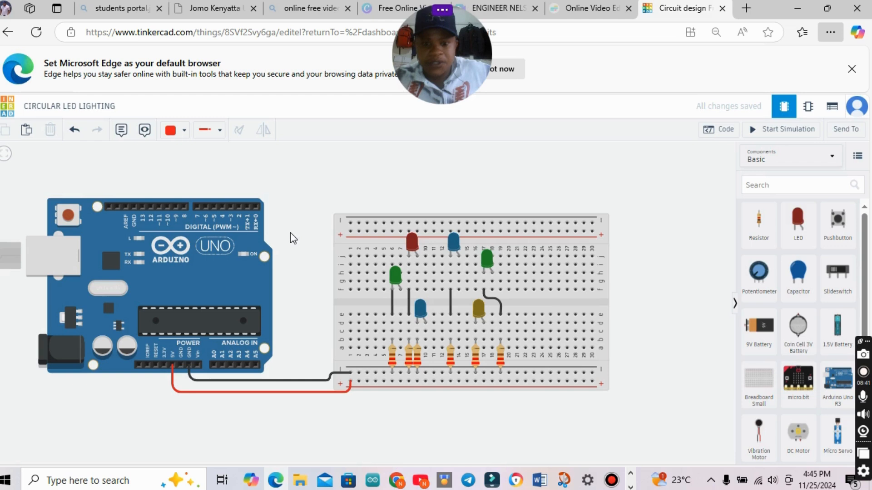
left_click(417, 264)
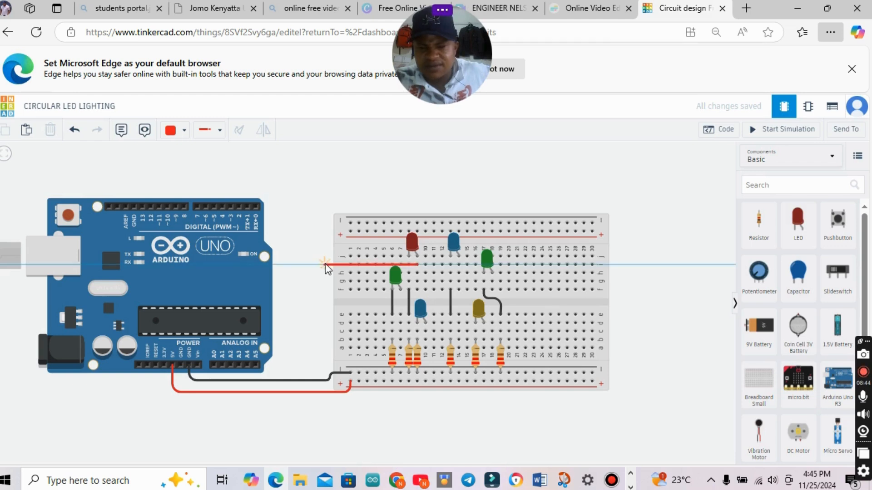
left_click(325, 264)
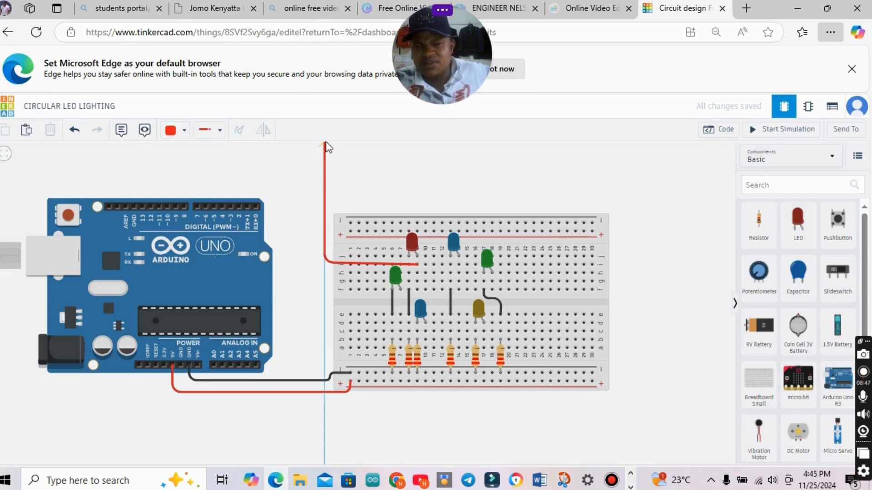
left_click(325, 144)
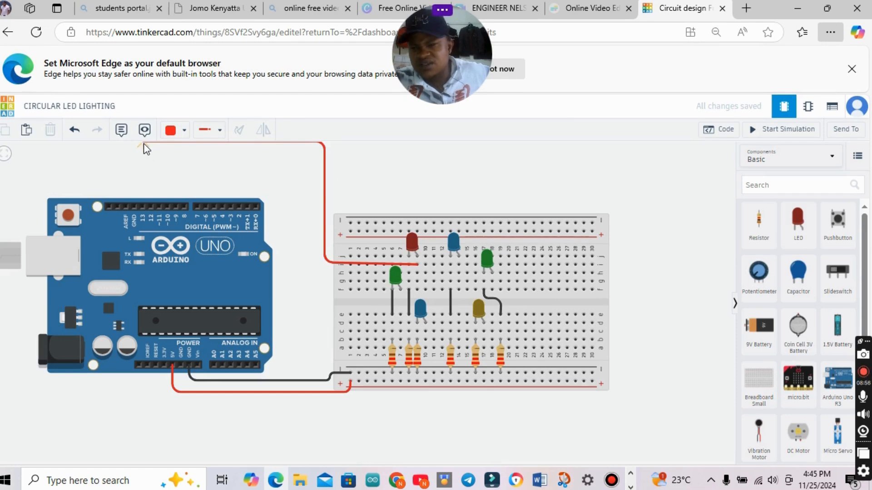
left_click(143, 144)
left_click(142, 207)
Raise the horizontal segment of the pin 13 wire farther above the Arduino.
left_click_drag(301, 184, 293, 230)
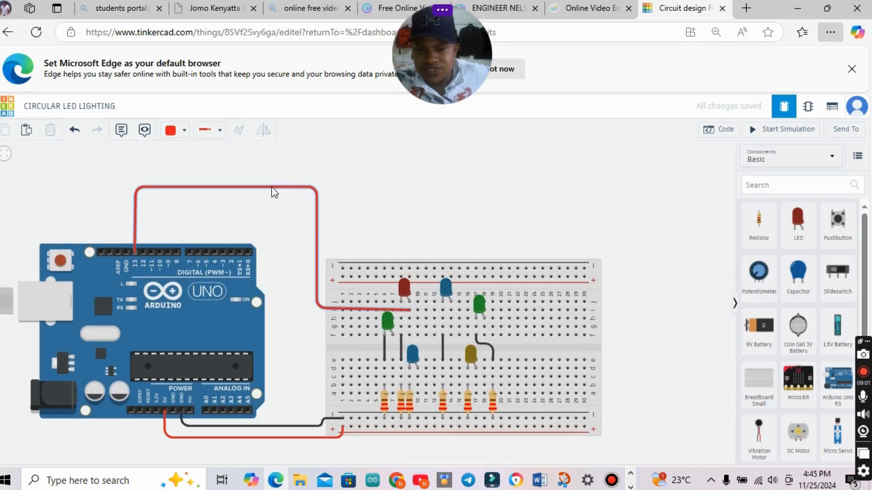
left_click(271, 186)
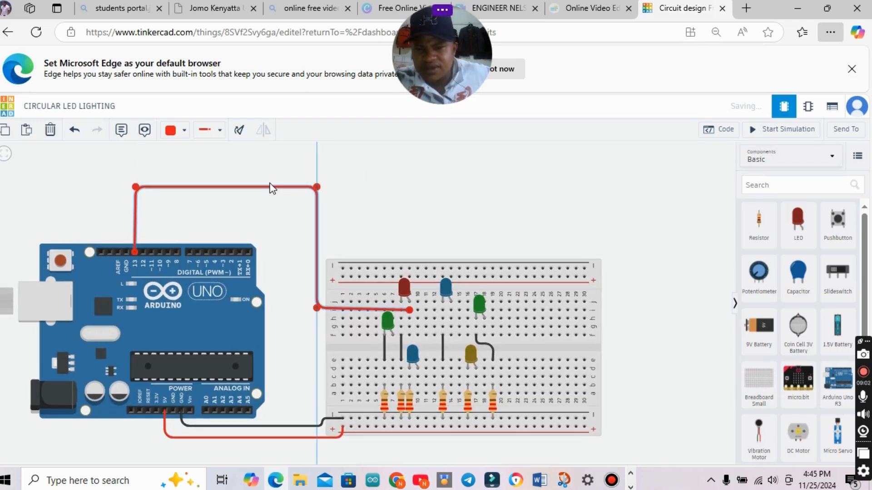
left_click_drag(270, 184, 269, 171)
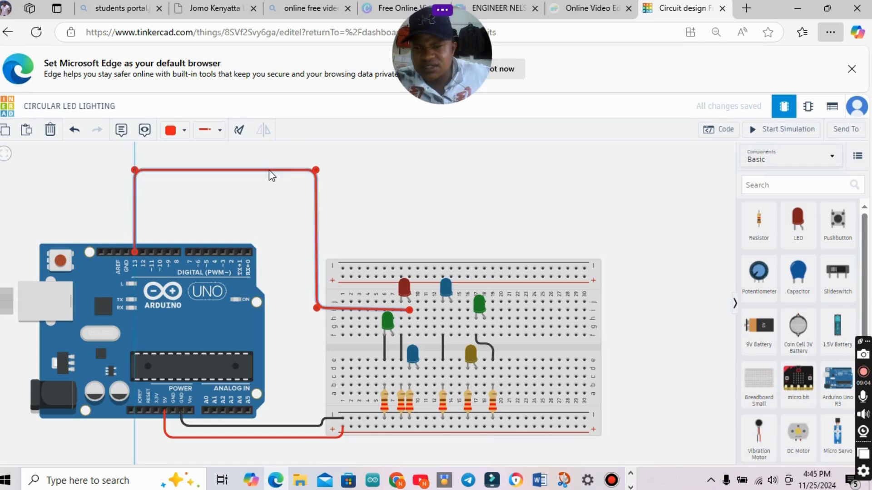
Wire the upper blue LED's anode at column 14, row h, to Arduino pin 12, routing it inside the pin 13 wire with squared bends.
left_click(451, 318)
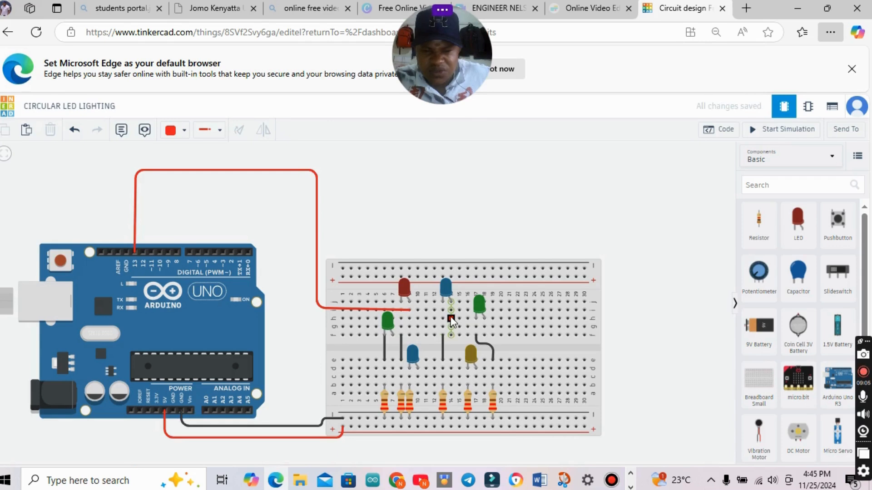
left_click(315, 318)
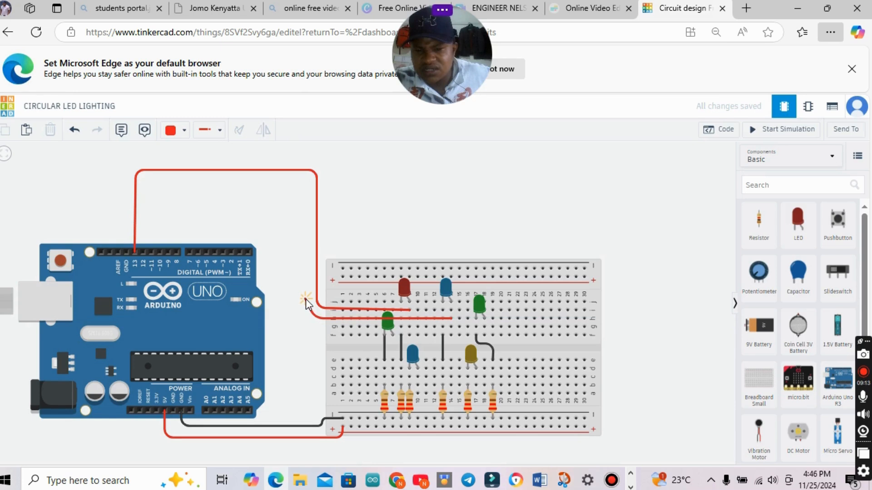
left_click(306, 299)
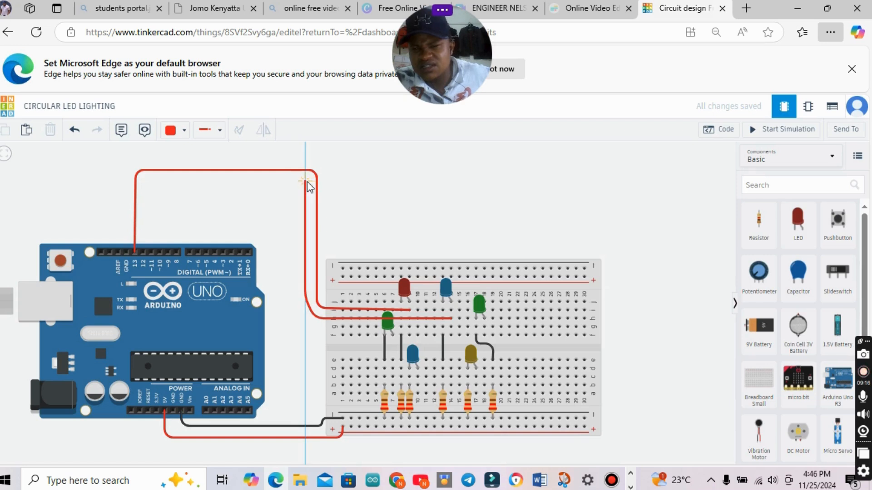
left_click(306, 182)
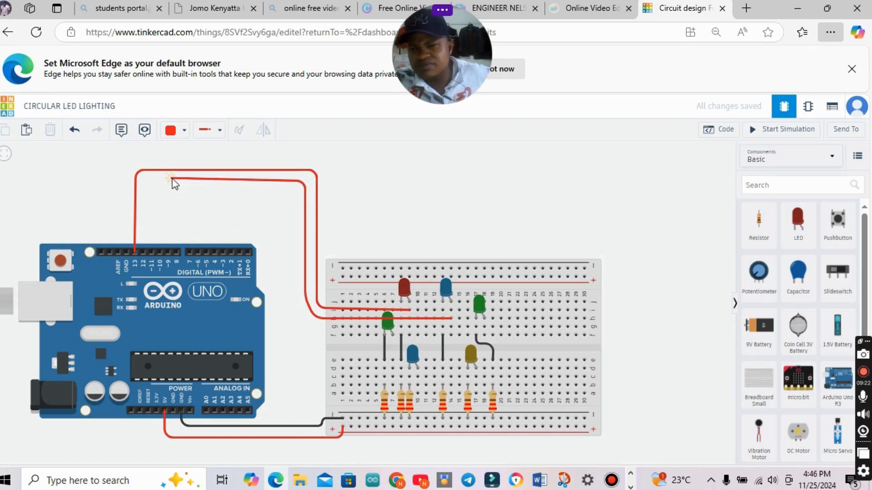
left_click(151, 182)
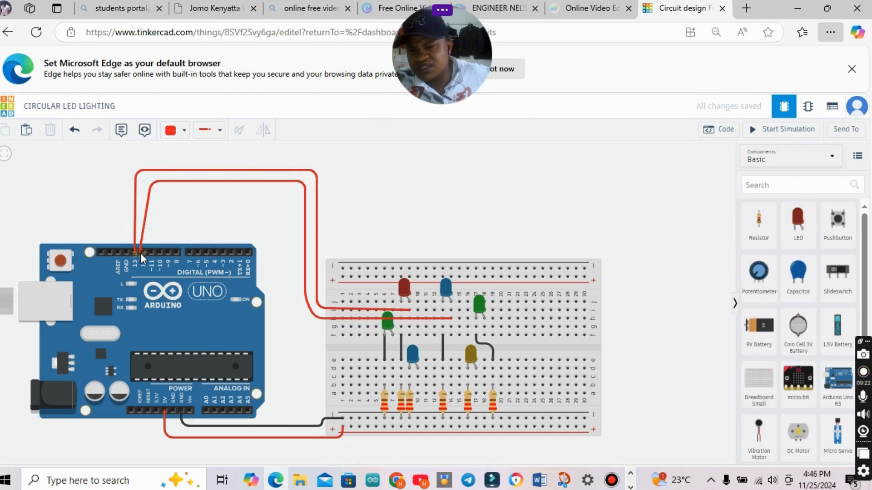
left_click(141, 253)
left_click_drag(151, 183, 147, 185)
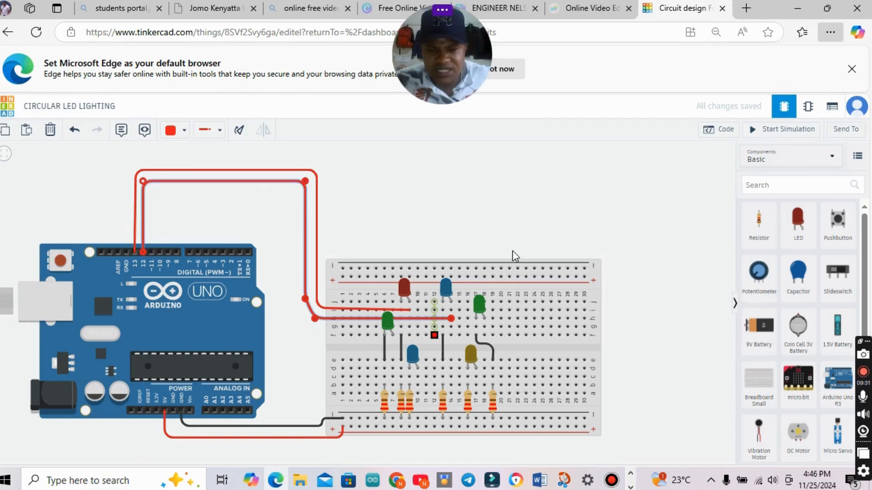
Colour the pin 12 wire blue.
left_click(484, 327)
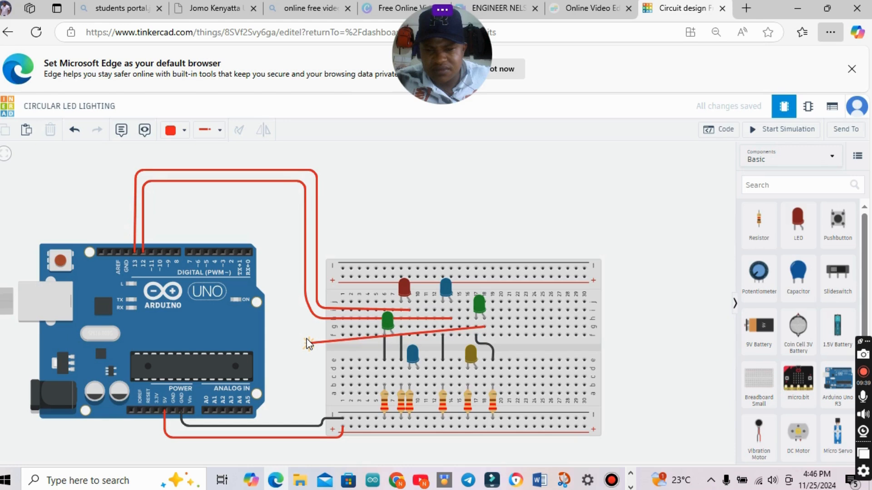
key("Escape")
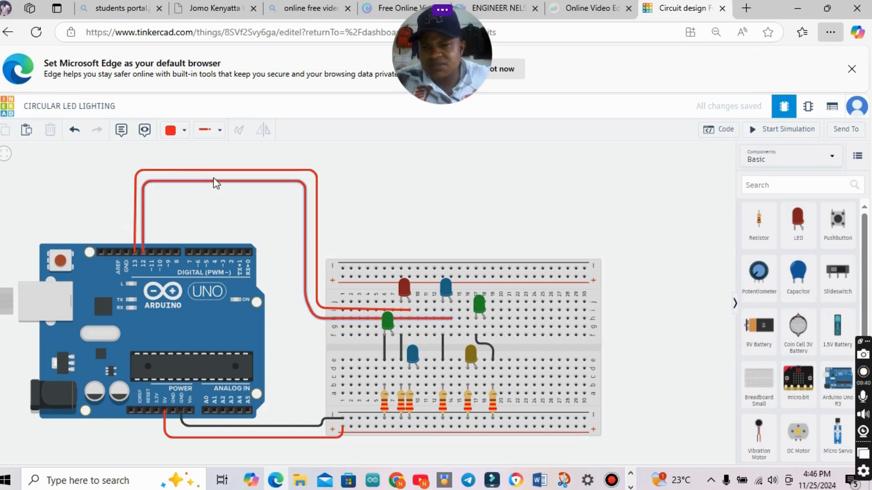
left_click(189, 181)
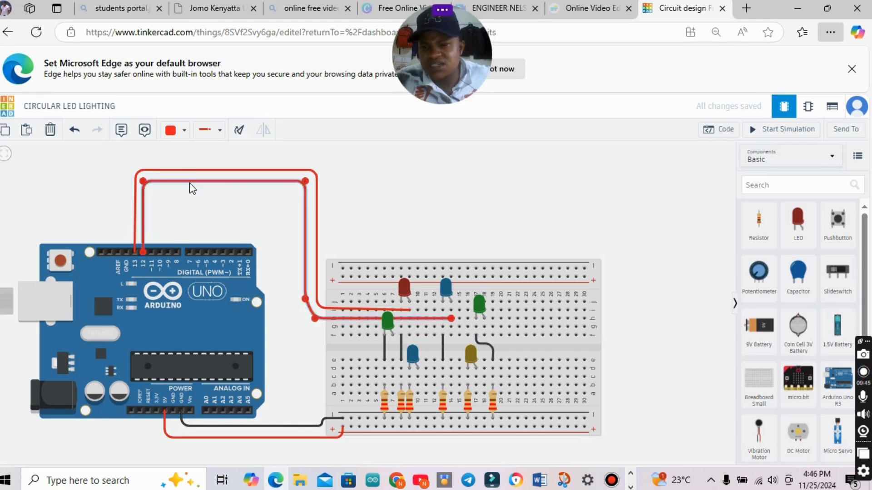
left_click(185, 133)
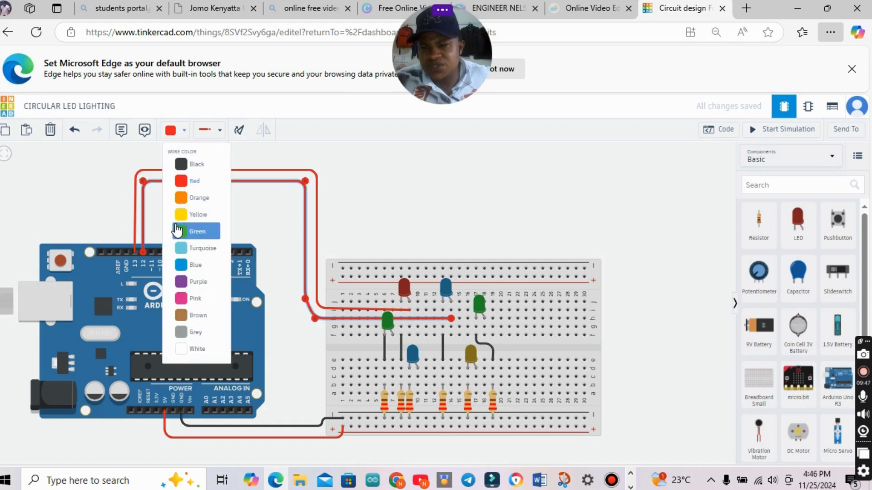
left_click(190, 265)
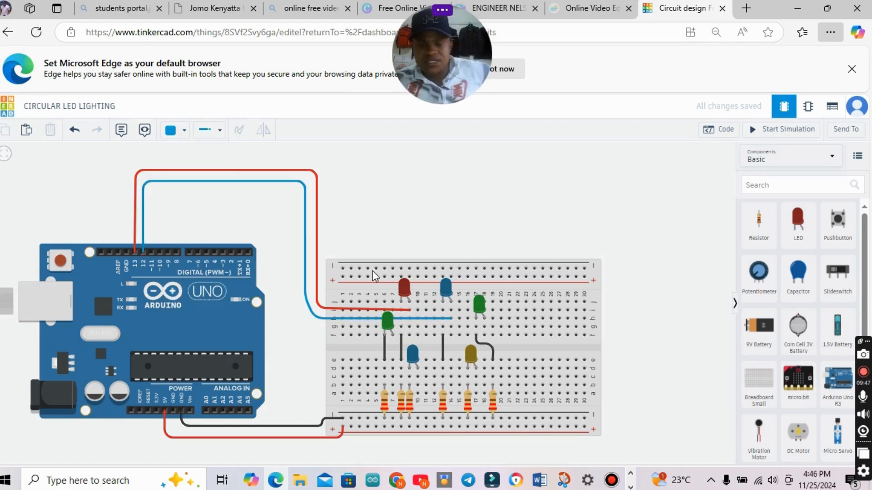
Wire the anode of the green LED at column 18, row f, to Arduino pin 11, routing it inside the pin 12 wire.
left_click(484, 336)
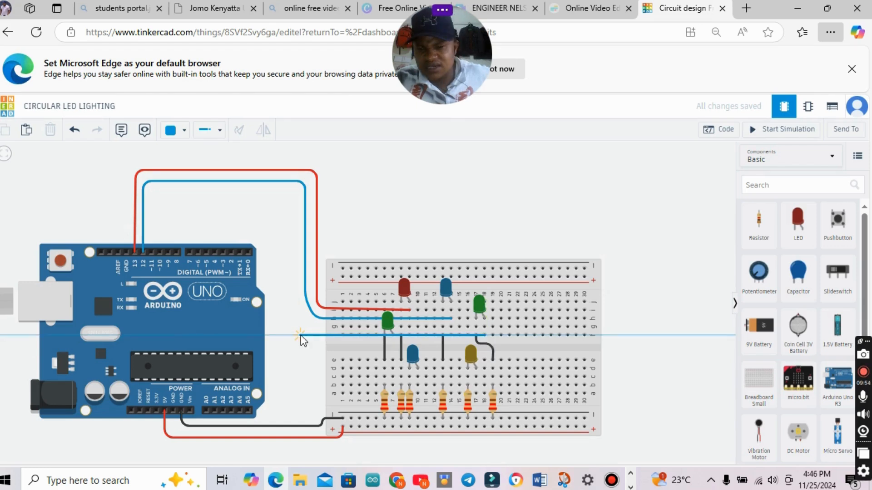
left_click(300, 336)
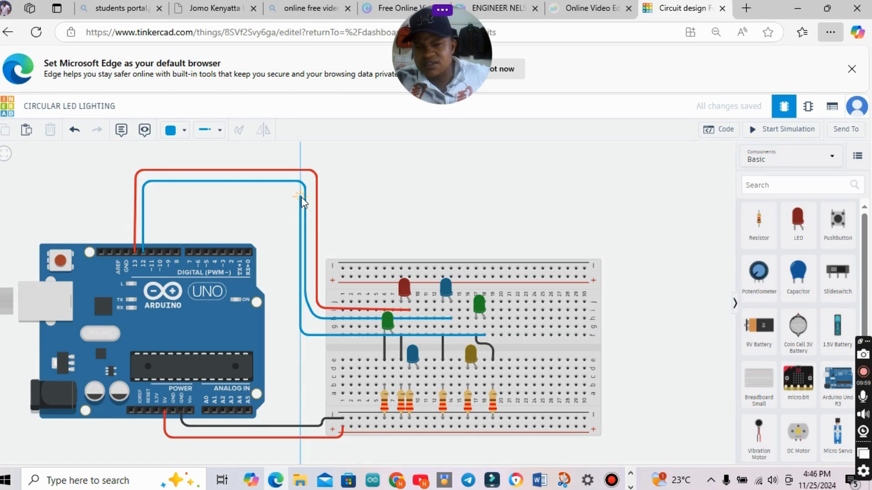
left_click(301, 197)
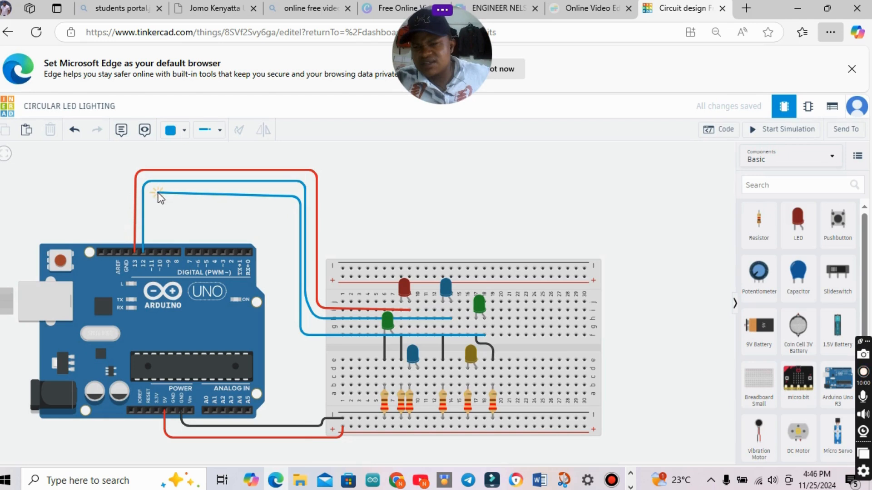
left_click(154, 198)
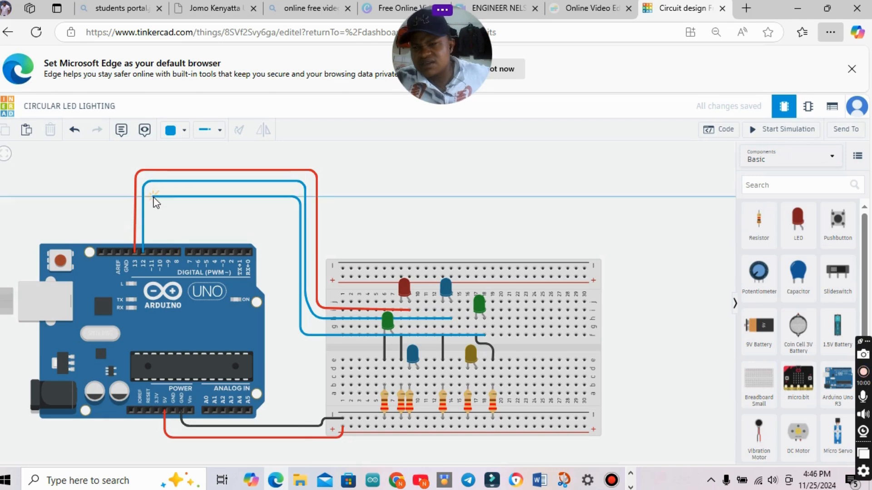
left_click(148, 253)
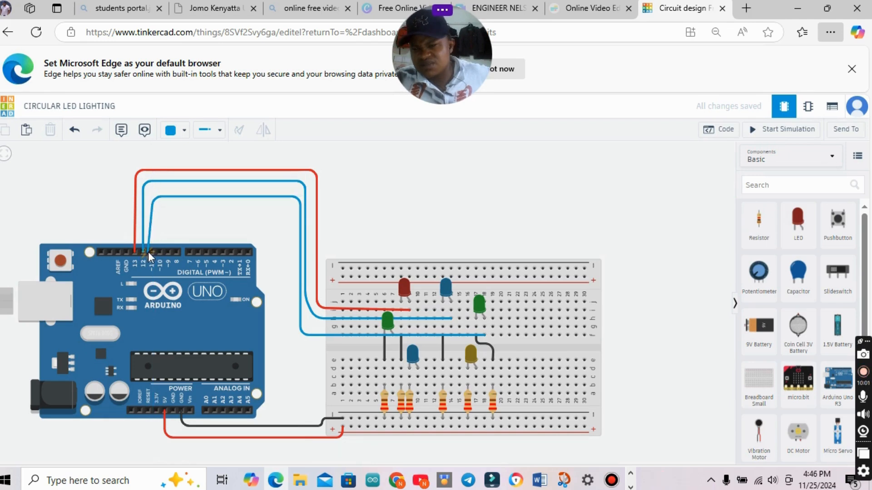
Space the pin 11 wire's horizontal and vertical segments evenly inside the pin 12 wire, and lower the pin 12 wire's bend beside the breadboard slightly.
left_click(153, 200)
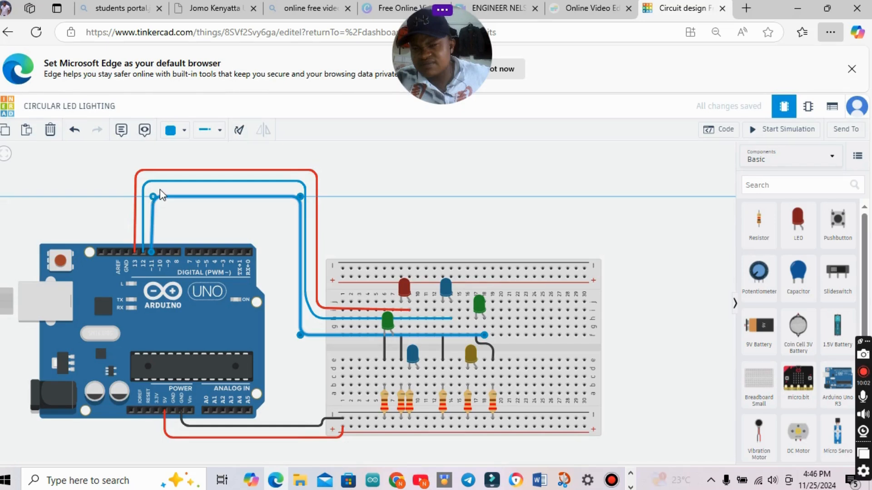
left_click_drag(239, 194, 240, 188)
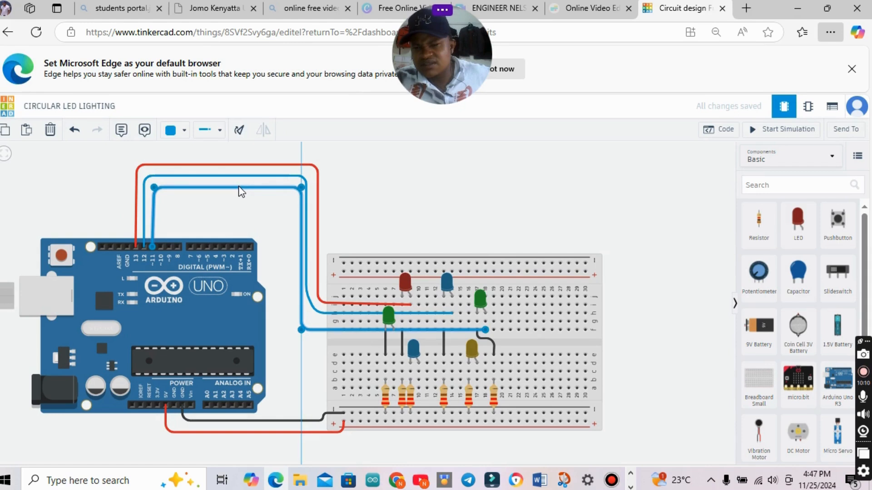
left_click_drag(300, 217, 298, 215)
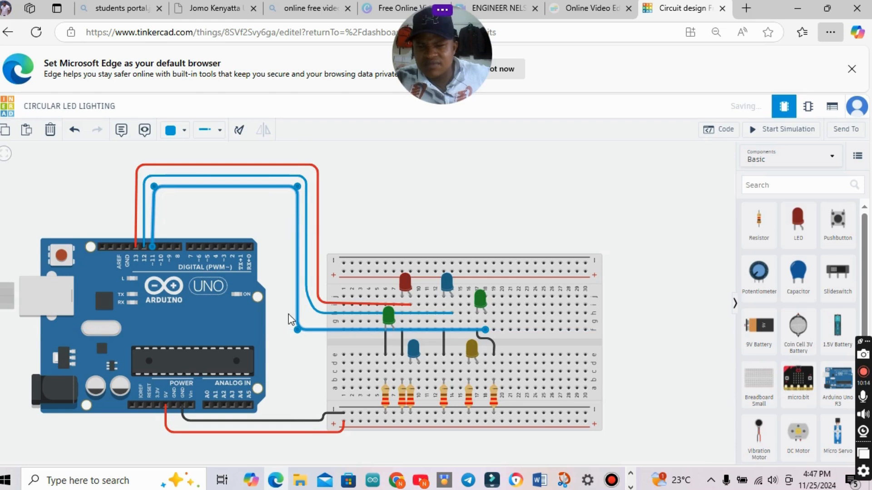
left_click(310, 308)
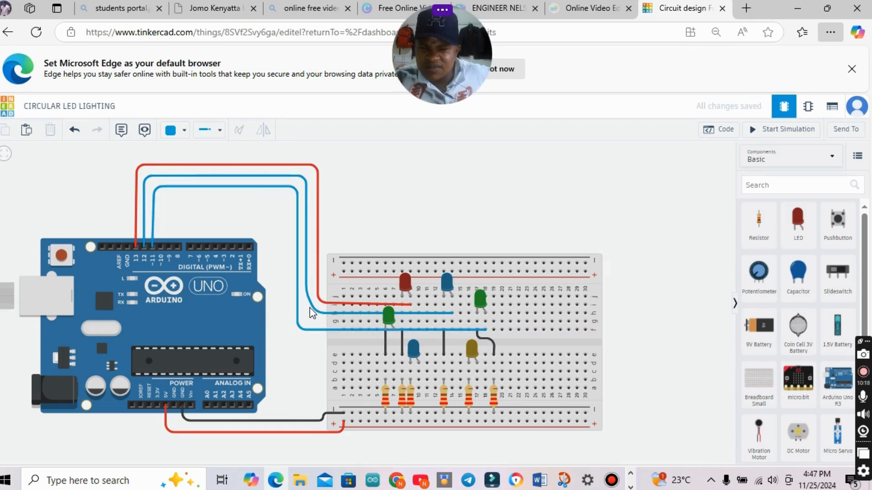
left_click_drag(310, 313, 312, 315)
Colour the pin 11 wire green.
left_click(298, 310)
left_click(185, 132)
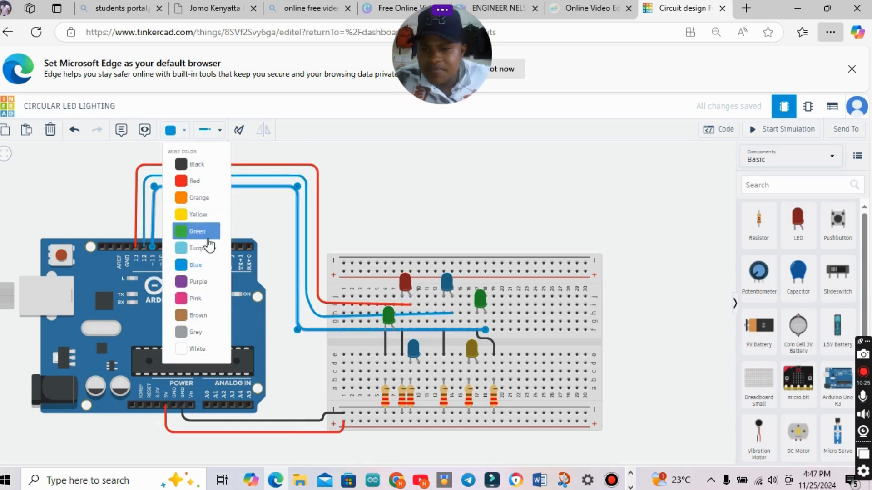
left_click(208, 237)
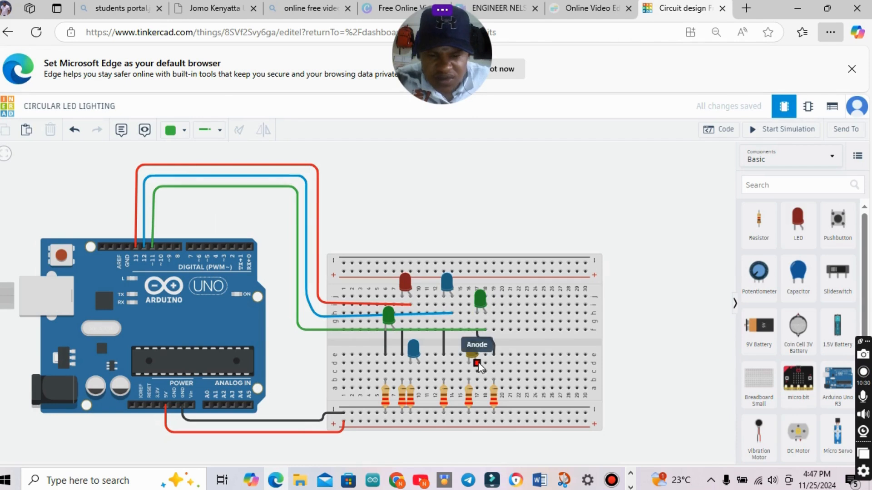
Wire the yellow LED's anode column at column 17, row c, to Arduino pin 10, routing it inside the pin 11 wire.
left_click(478, 363)
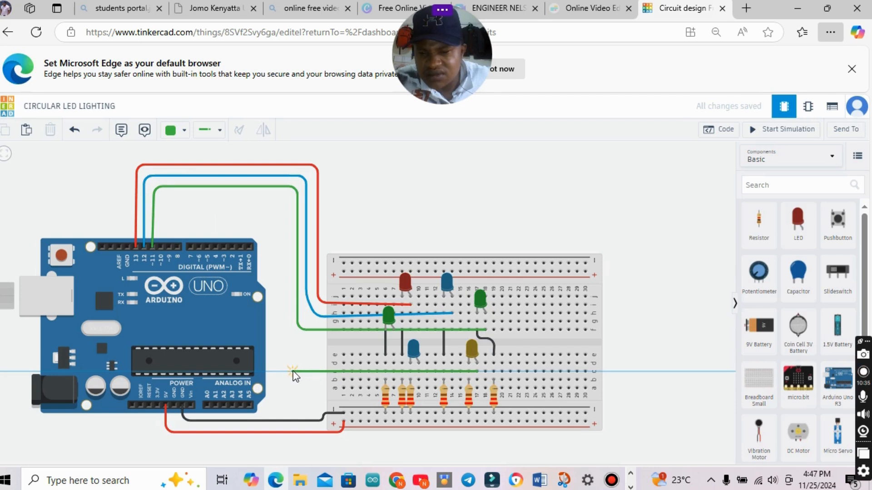
left_click(293, 373)
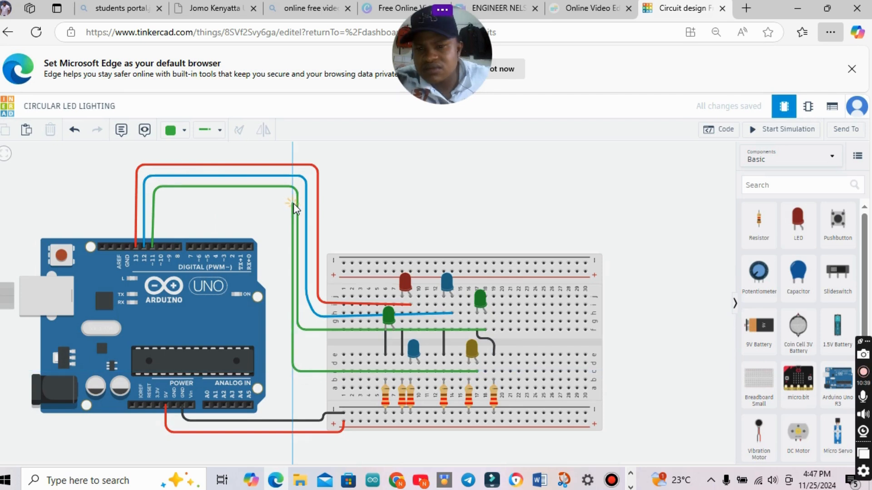
left_click(293, 204)
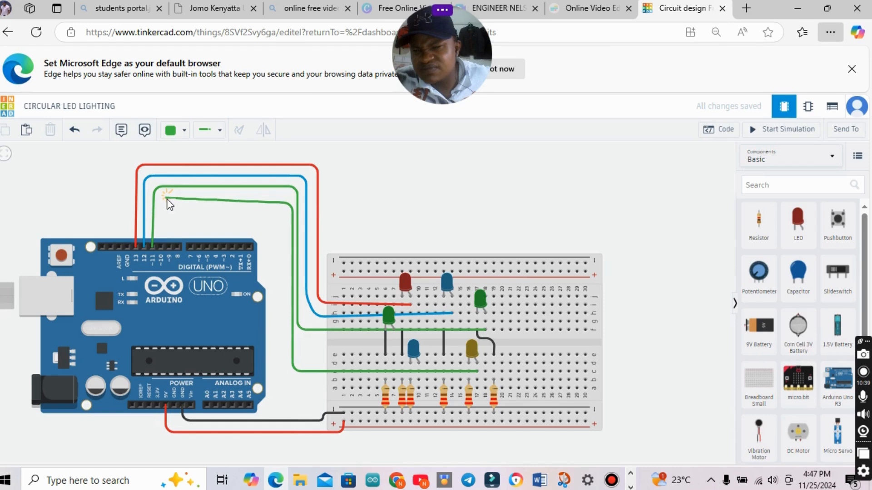
left_click(165, 199)
left_click(161, 247)
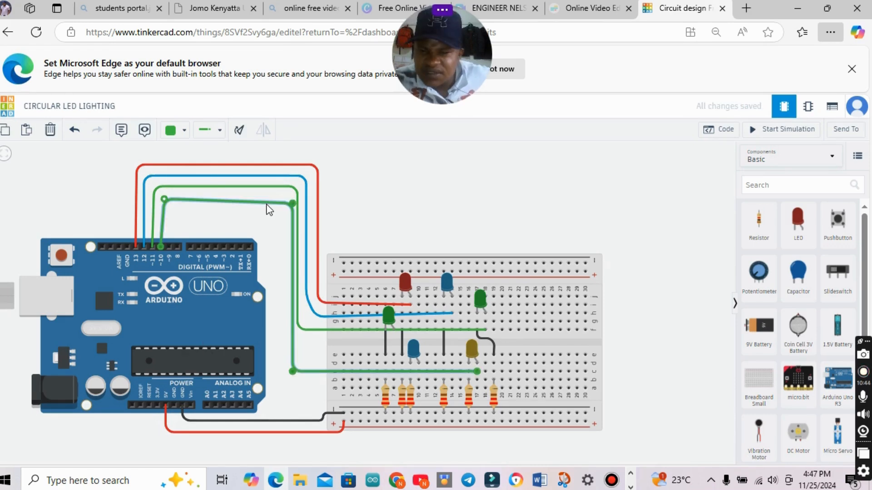
Straighten the pin 10 wire's horizontal segment, space its vertical segment away from the pin 11 wire, and colour the wire yellow.
left_click(287, 198)
left_click_drag(286, 198, 288, 199)
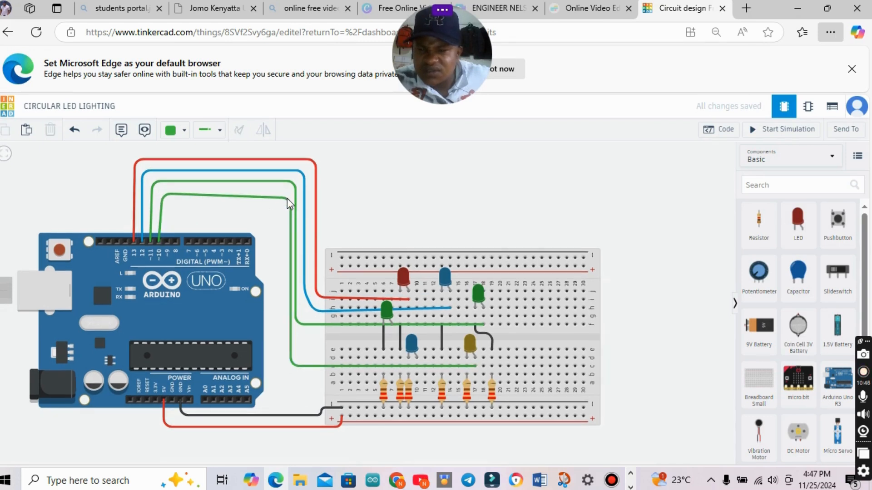
left_click(287, 198)
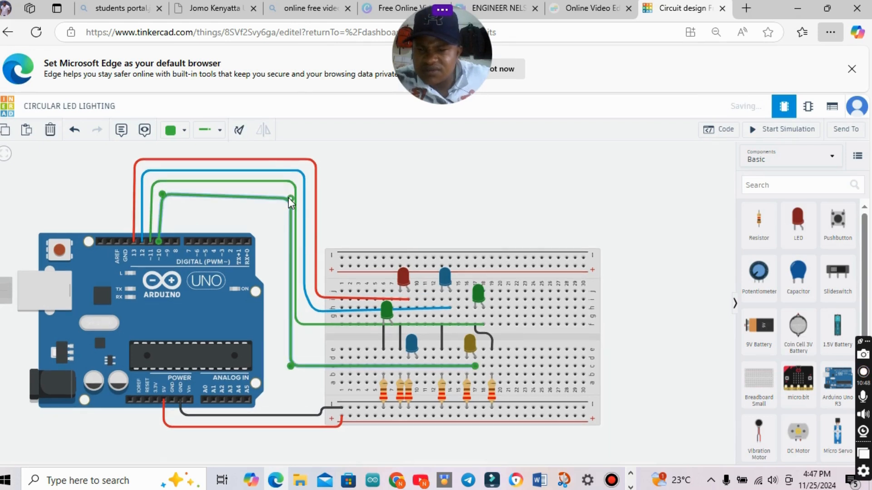
left_click_drag(289, 198, 288, 194)
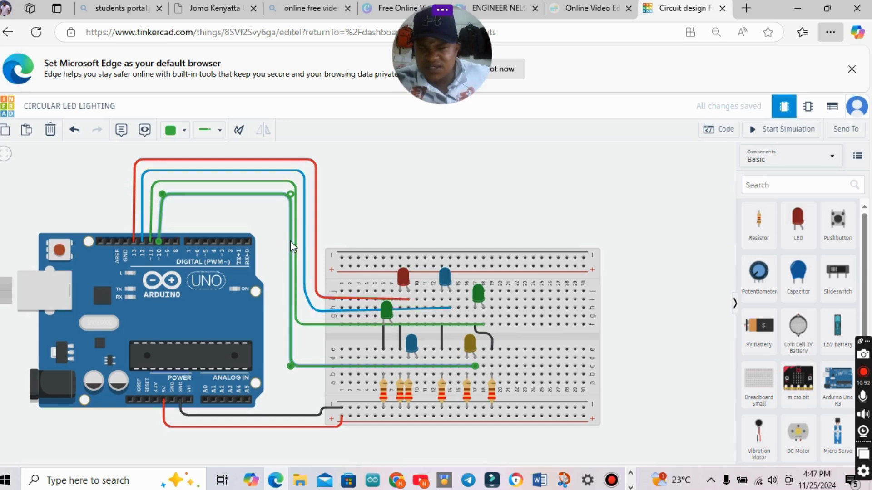
left_click_drag(290, 240, 286, 243)
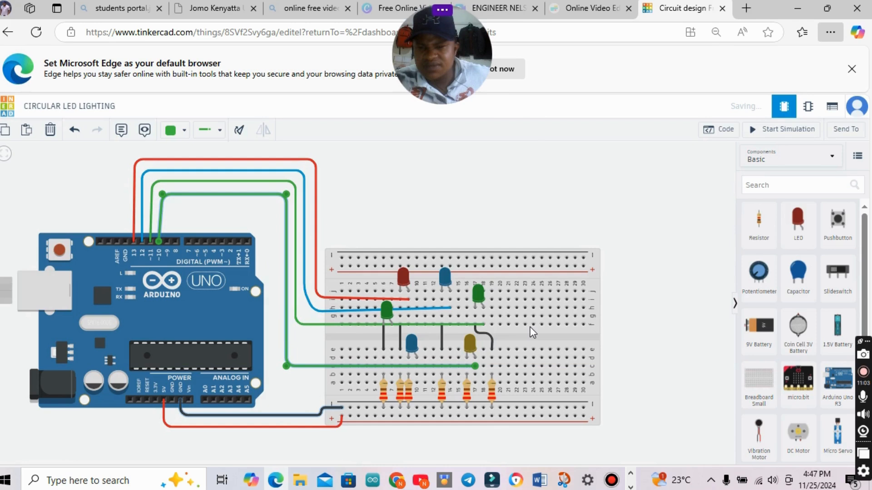
left_click(177, 130)
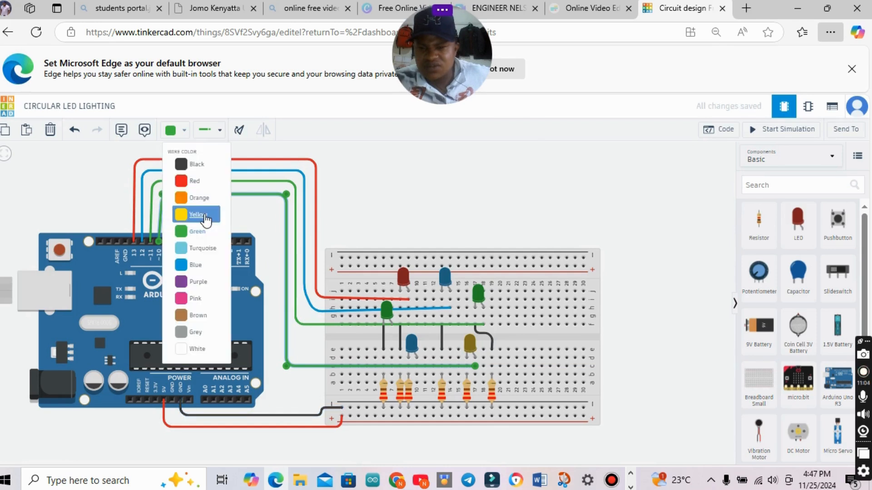
left_click(195, 211)
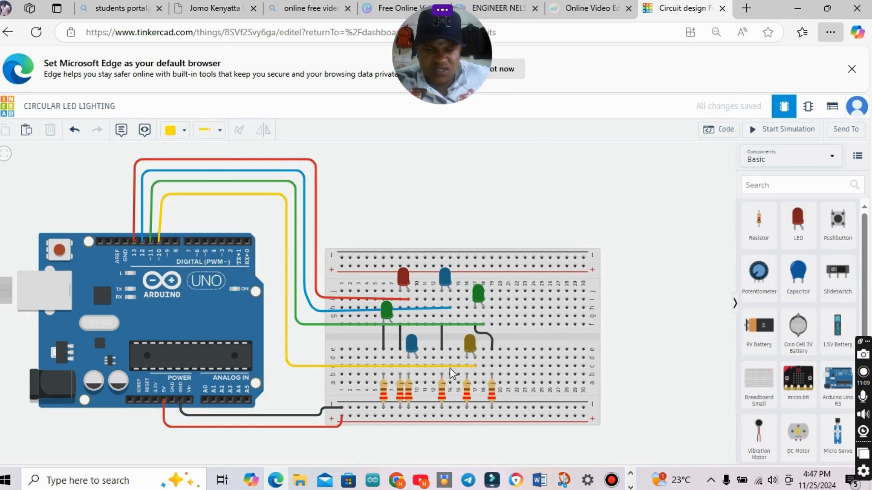
Wire the lower blue LED's anode column at column 10, row b, to Arduino pin 9, routing it inside the pin 10 wire.
left_click(417, 360)
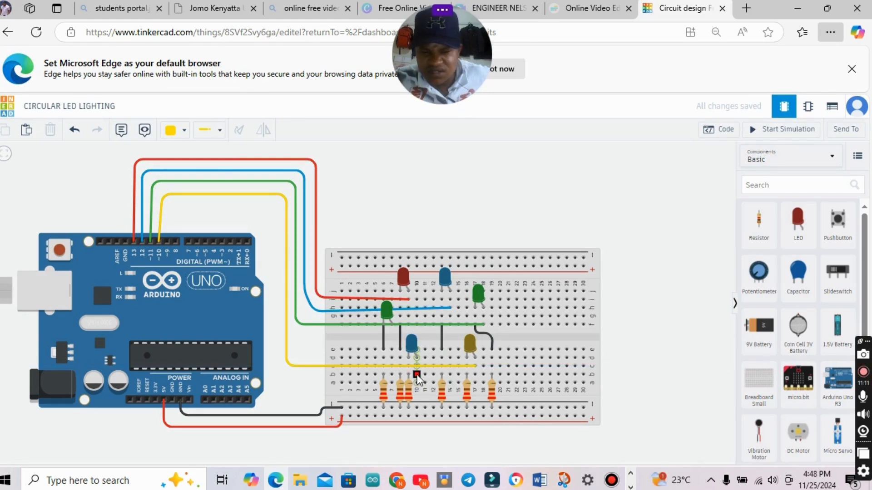
left_click(417, 375)
left_click(386, 380)
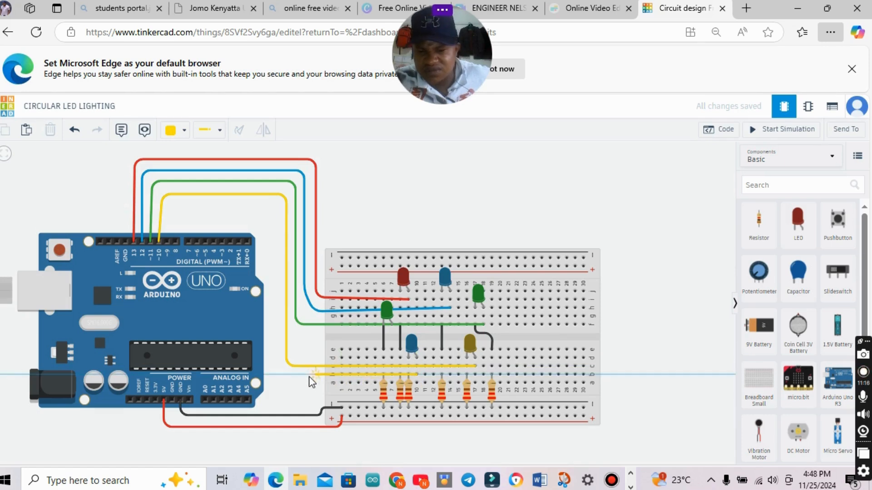
left_click(282, 375)
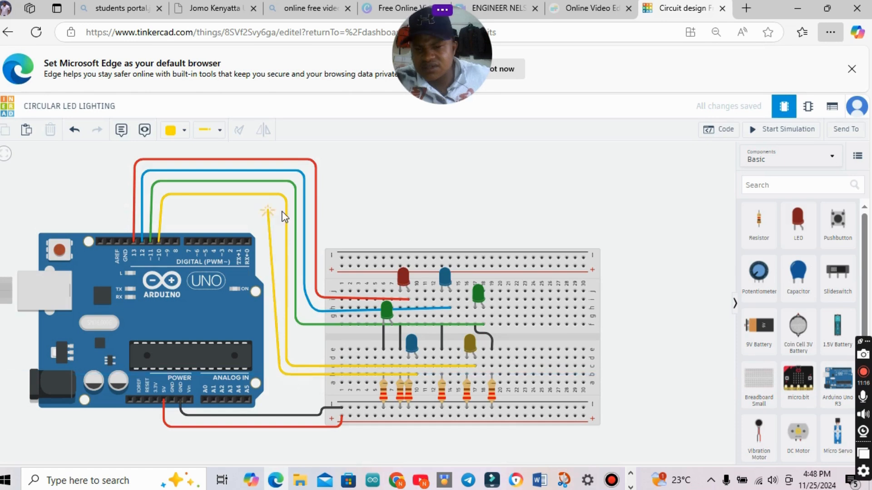
left_click(280, 212)
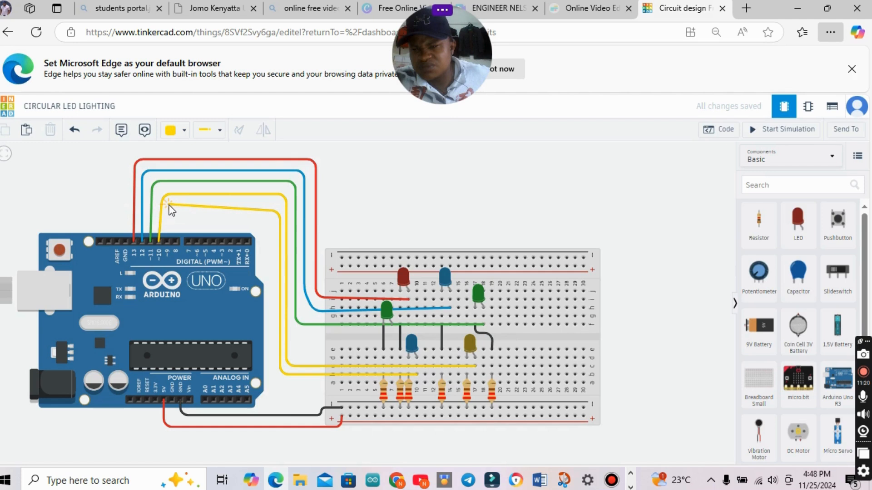
left_click(168, 204)
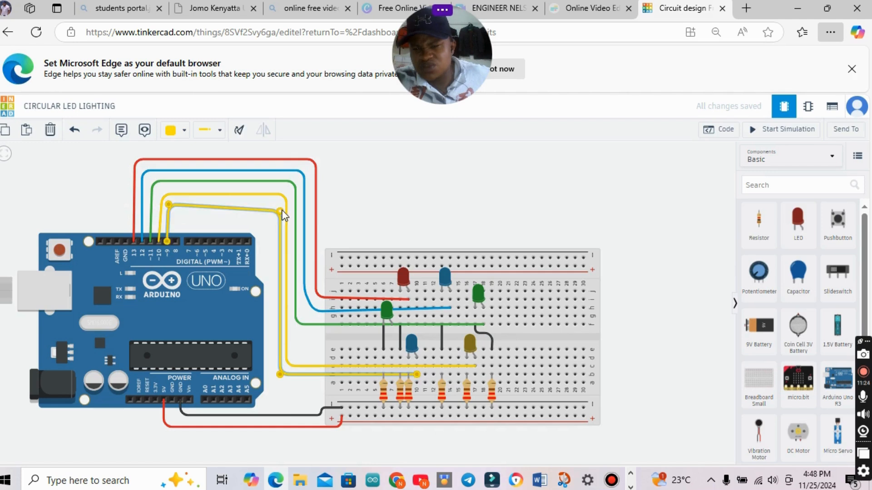
Straighten the pin 9 wire's upper horizontal segment and colour the wire blue.
left_click_drag(281, 212, 281, 205)
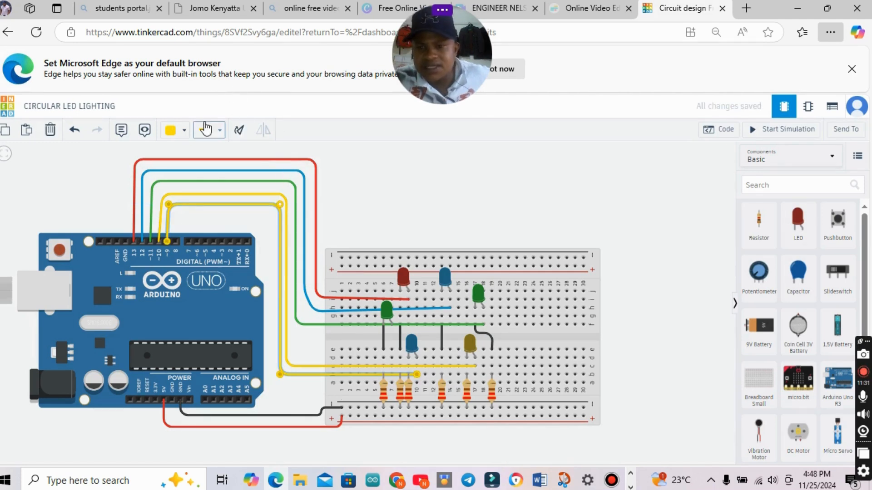
left_click(180, 133)
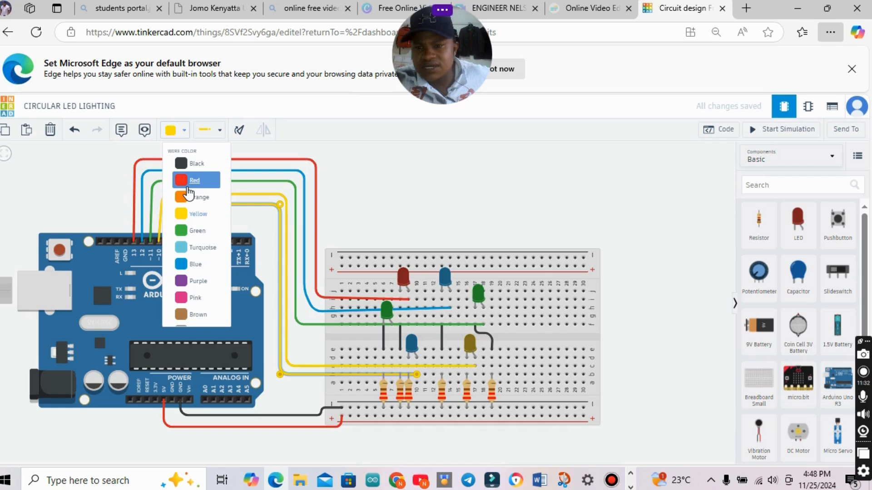
left_click(195, 264)
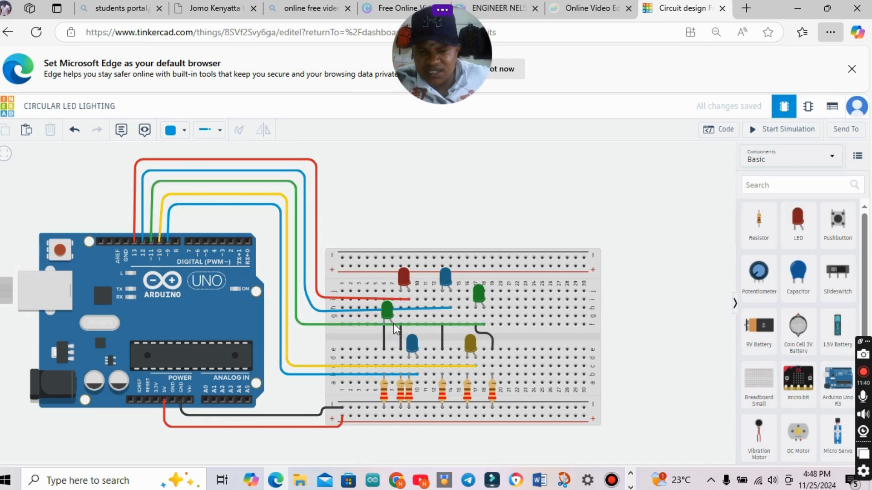
Wire the left green LED's anode column at column 7, row f, to Arduino pin 8, routing it across the breadboard's centre gap and inside the pin 9 wire.
left_click(393, 324)
left_click(392, 343)
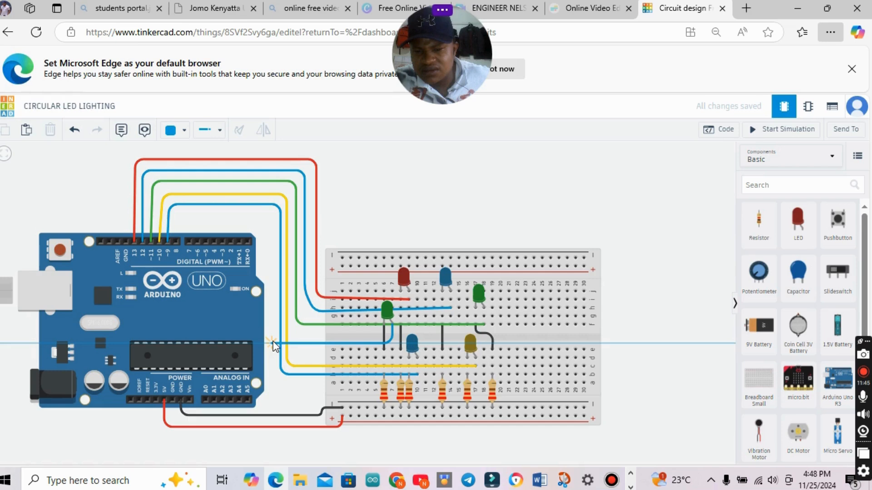
left_click(273, 344)
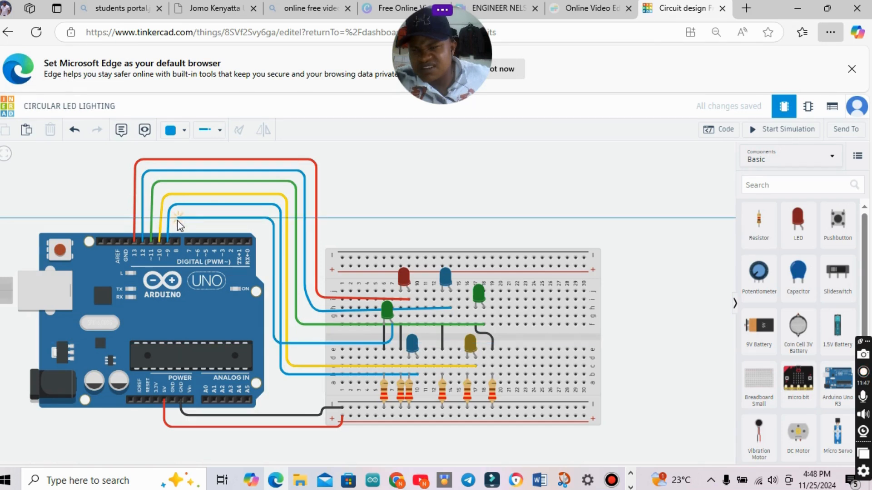
left_click(177, 219)
left_click(176, 241)
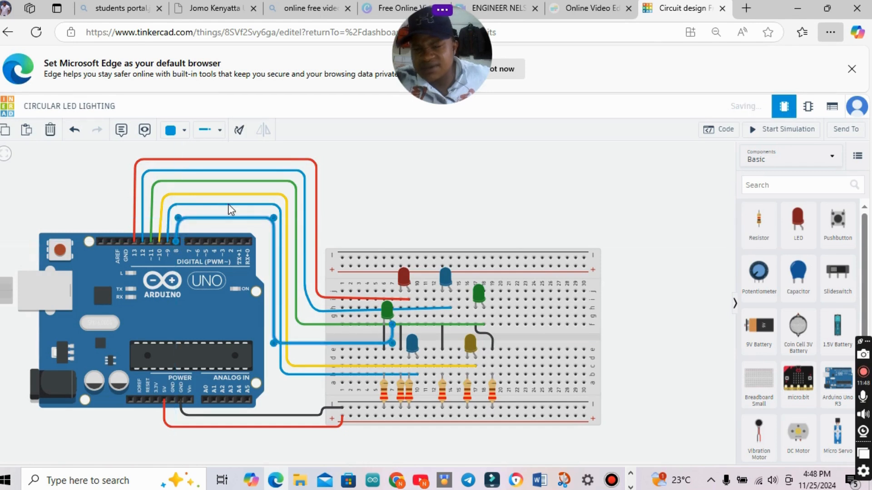
Raise the pin 8 wire's upper horizontal segment closer to the pin 9 wire, align its bend above pin 8, and colour the wire green.
left_click_drag(252, 219, 252, 215)
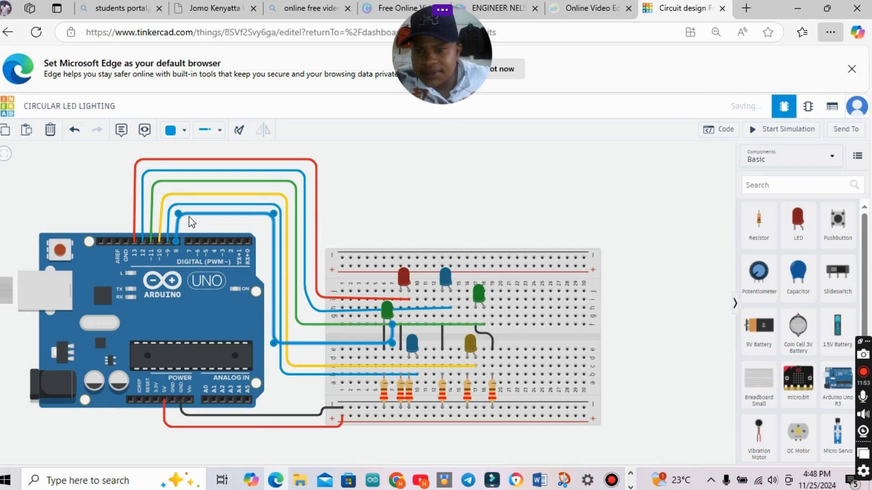
left_click_drag(189, 217, 172, 216)
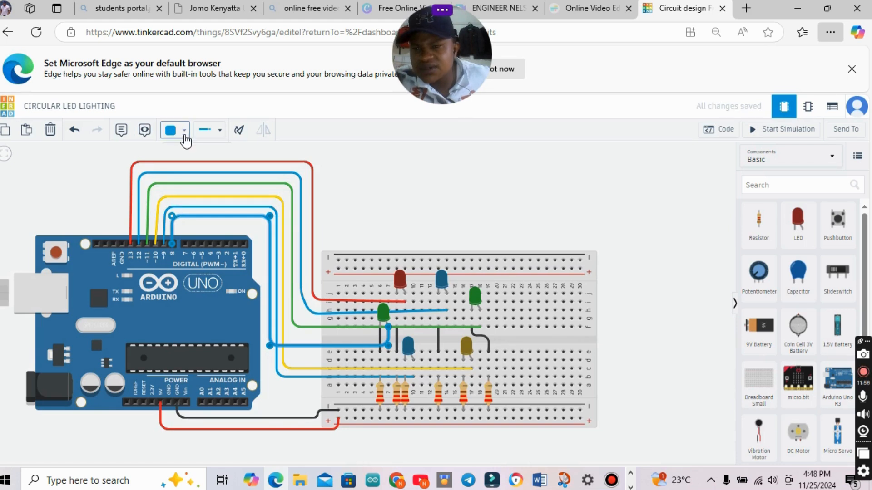
left_click(183, 220)
left_click(425, 404)
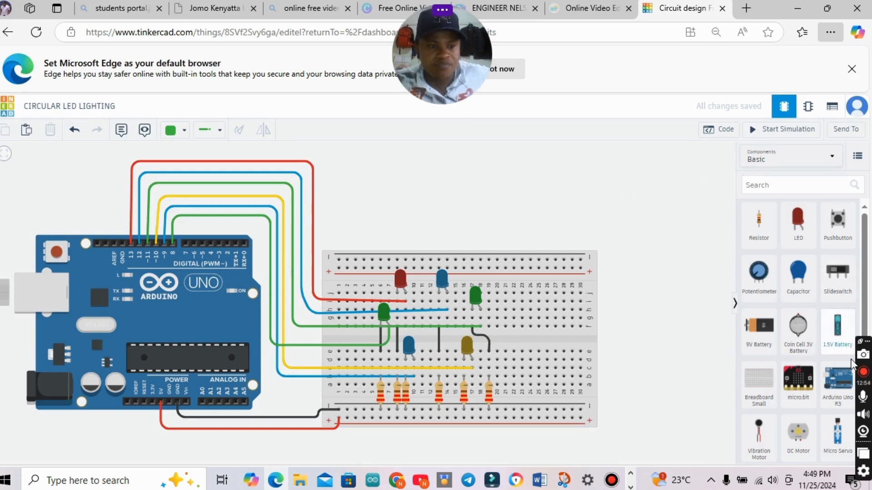
left_click(863, 373)
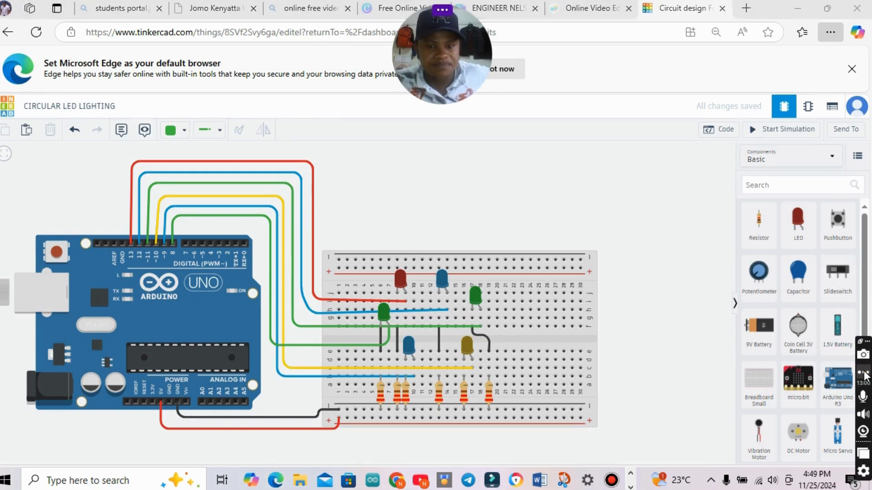